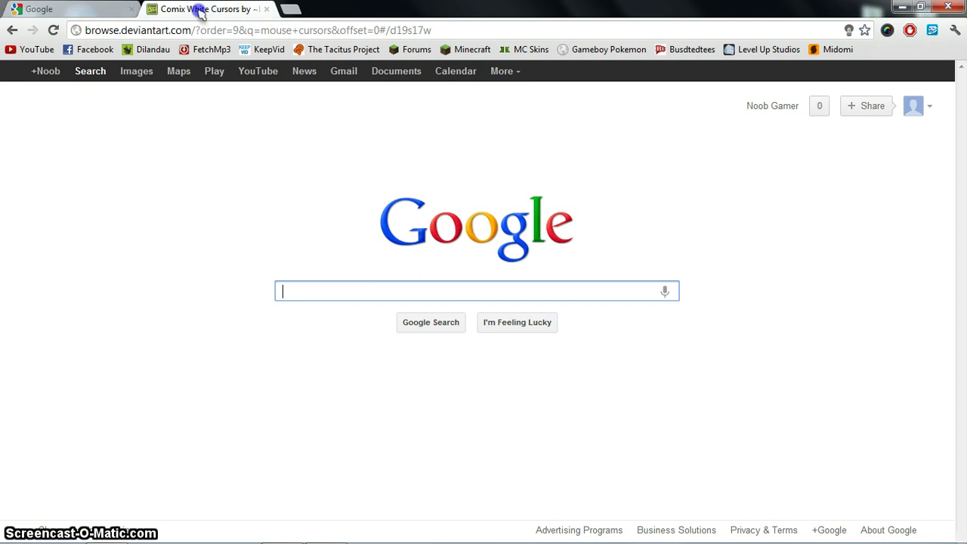
Switch to the Comix White Cursors tab showing the cursor previews and 267 KB RAR download
click(204, 8)
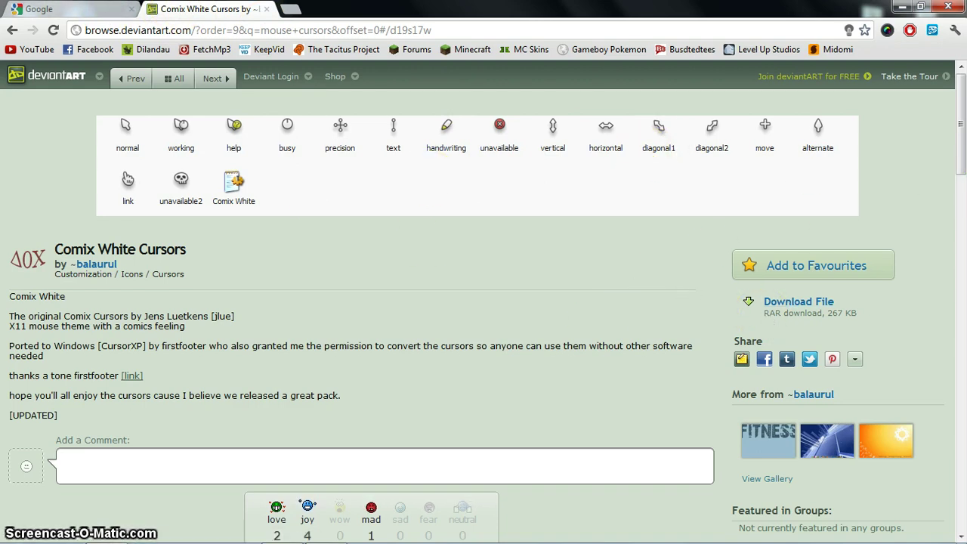
In the Google tab, load deviantart.com from the address bar
click(68, 10)
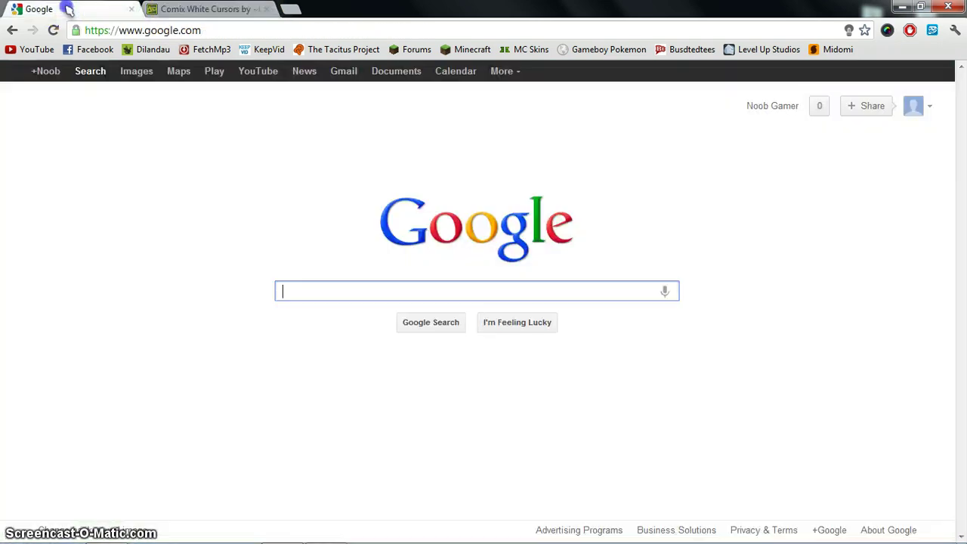
click(226, 29)
key(BackSpace)
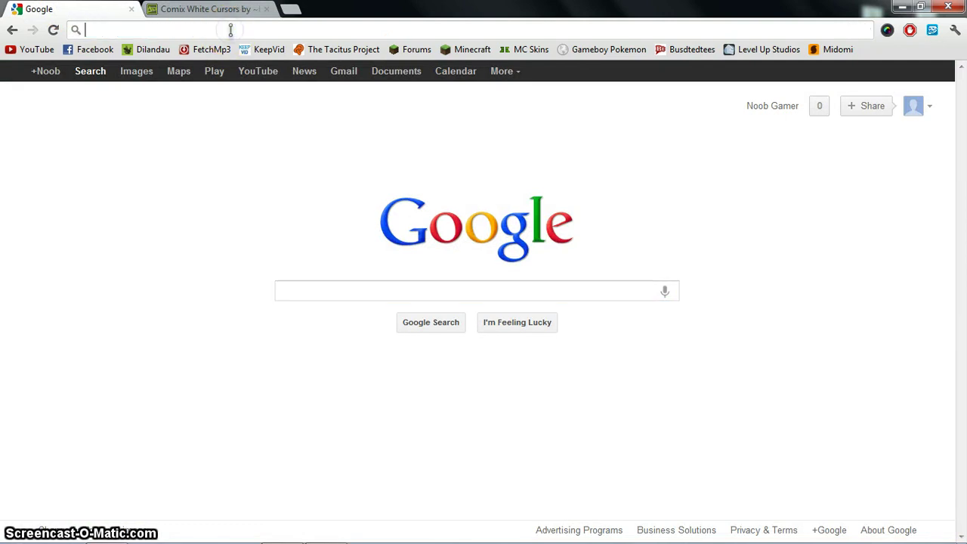
text(devianta)
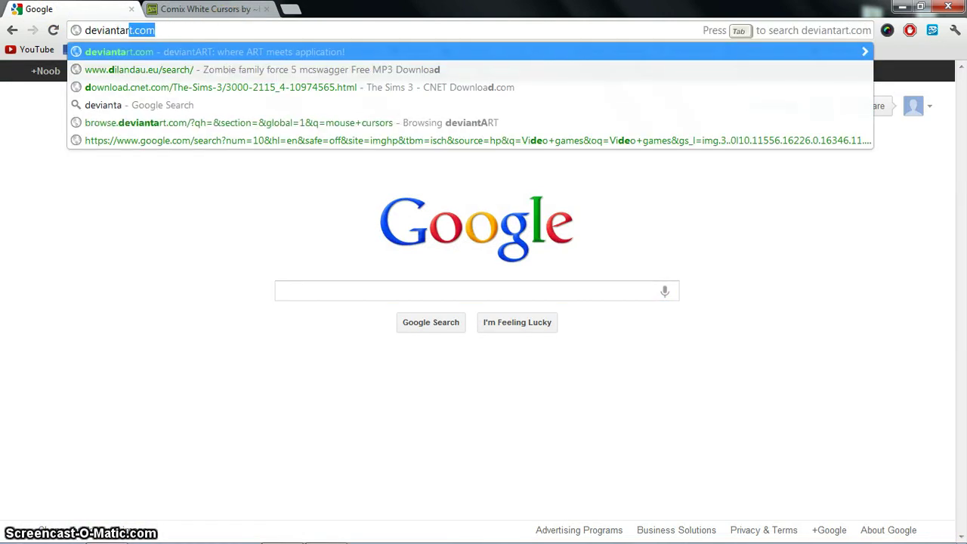
text(rt)
key(Return)
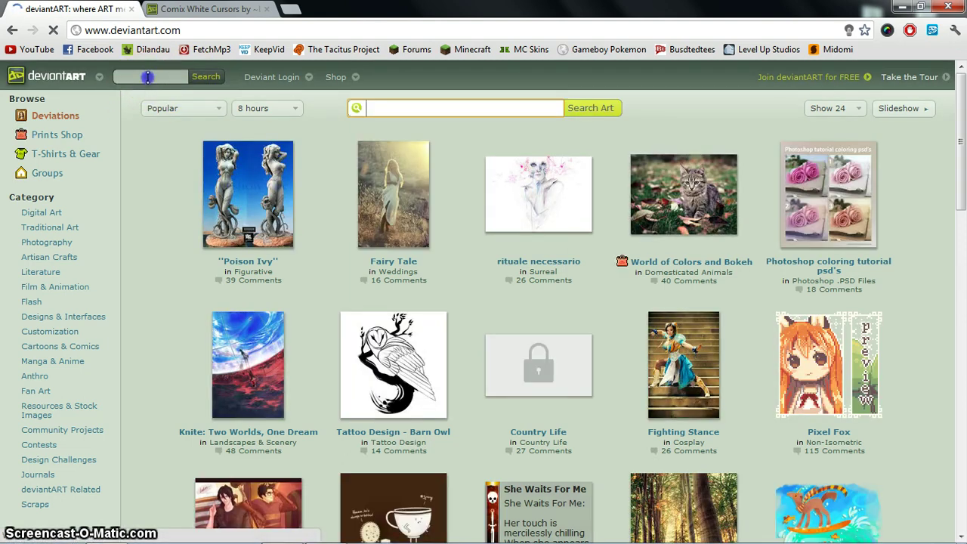
Search deviantART for 'mouse cursors', scroll the results, then close that results tab
click(148, 77)
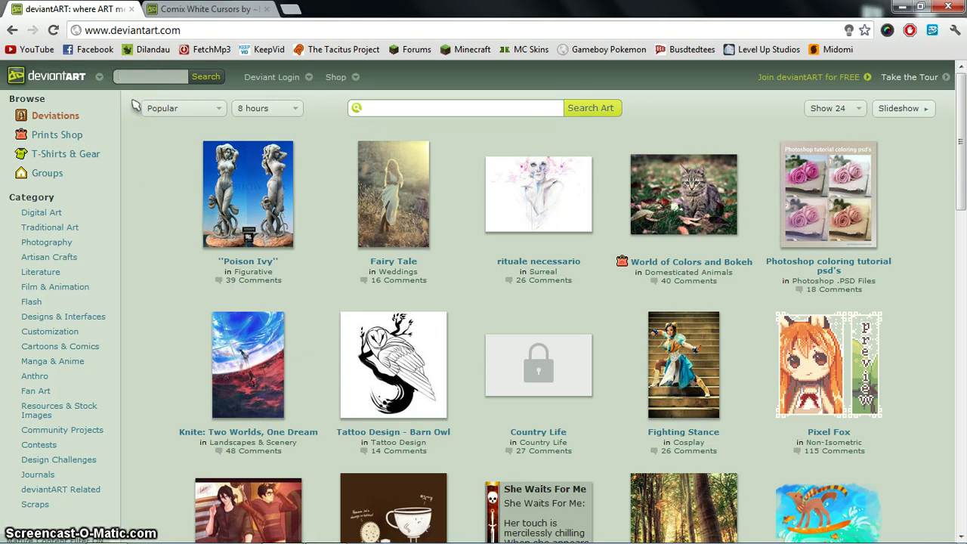
text(mouse)
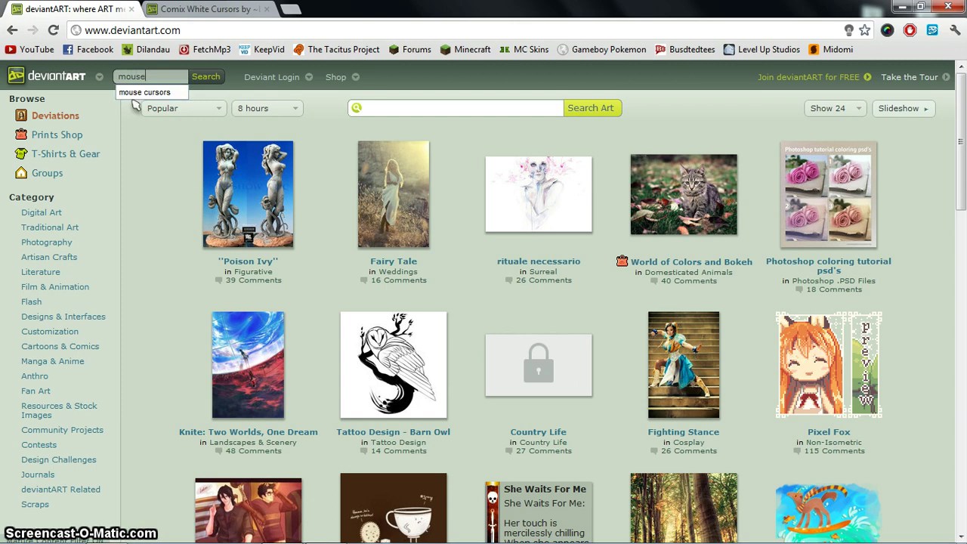
click(136, 92)
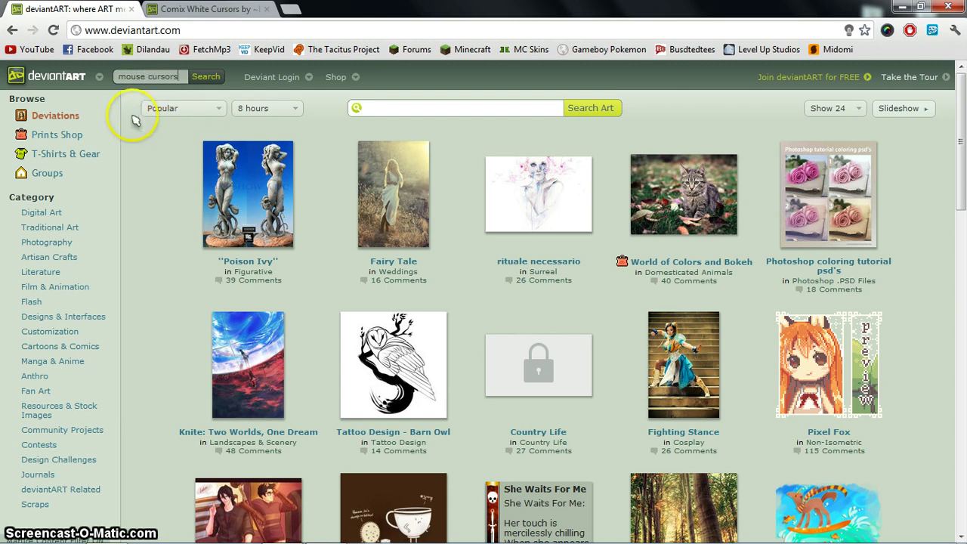
click(200, 76)
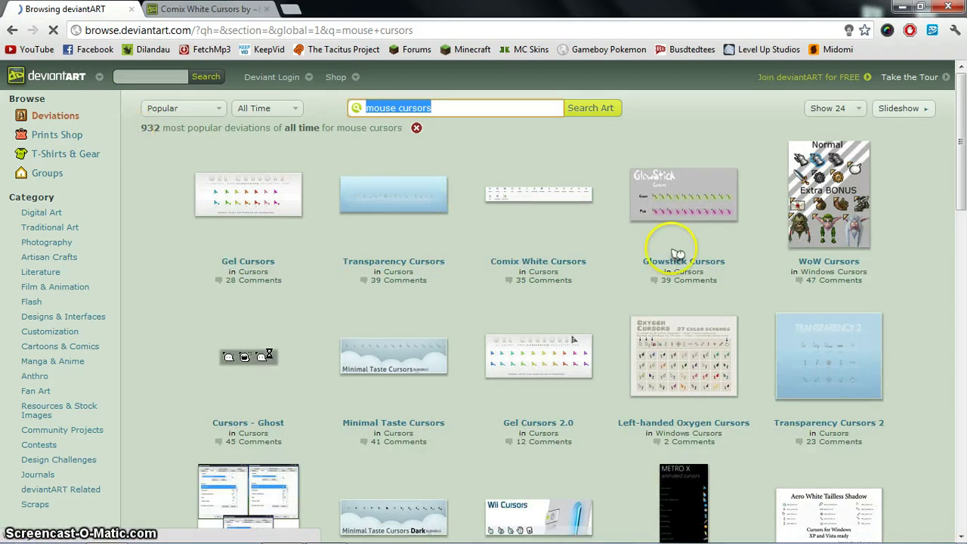
drag(962, 172, 953, 113)
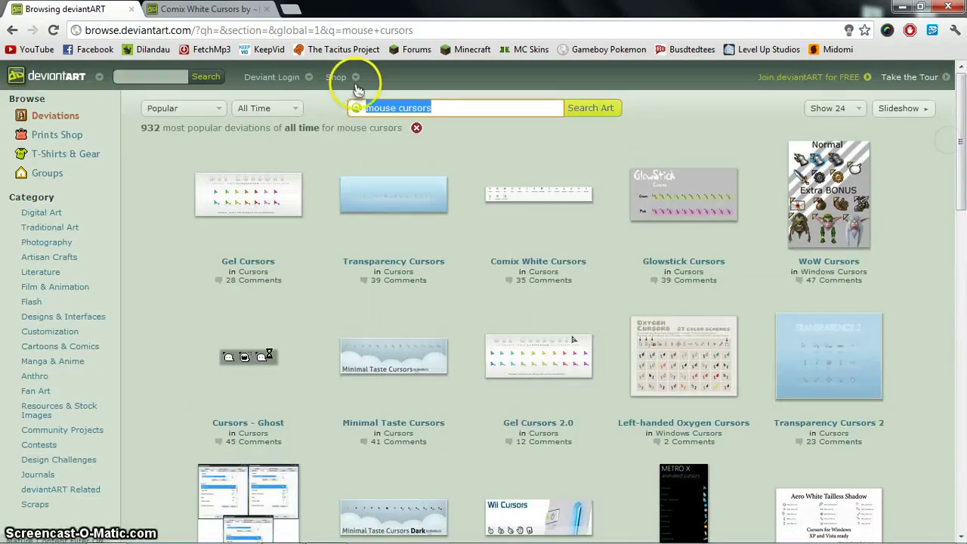
click(132, 11)
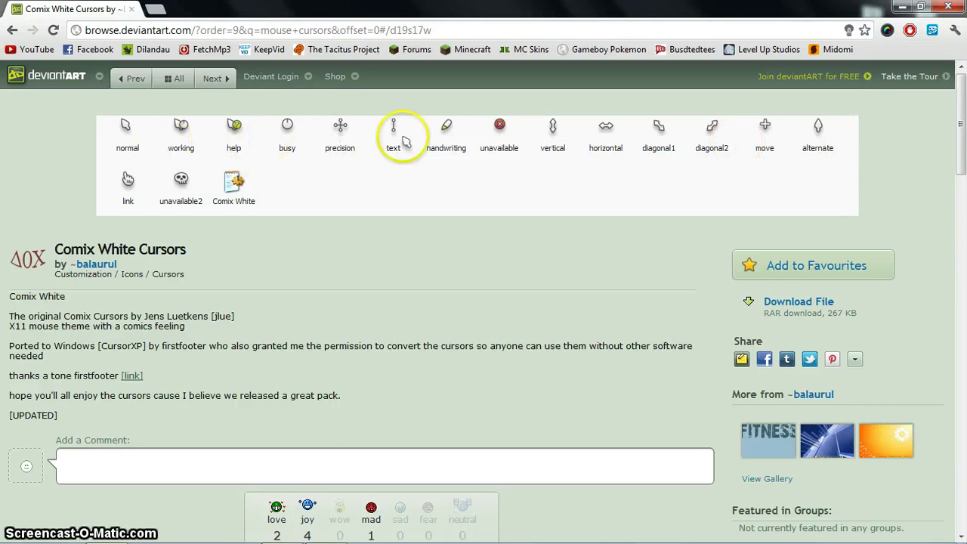
Scroll the Comix White Cursors page slightly, then minimize Chrome to reveal the desktop
drag(957, 129, 958, 134)
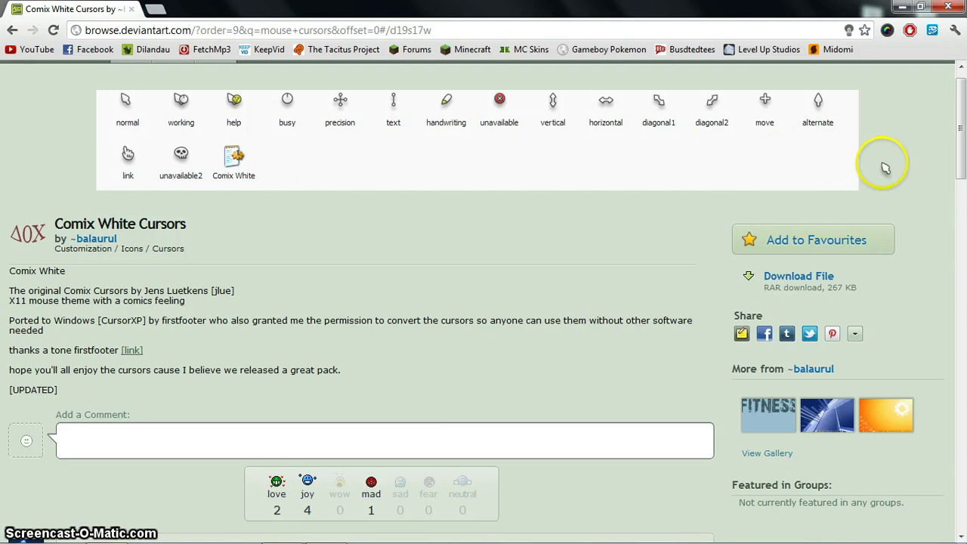
mouse_move(960, 155)
mouse_down()
mouse_move(960, 165)
mouse_move(961, 153)
mouse_up()
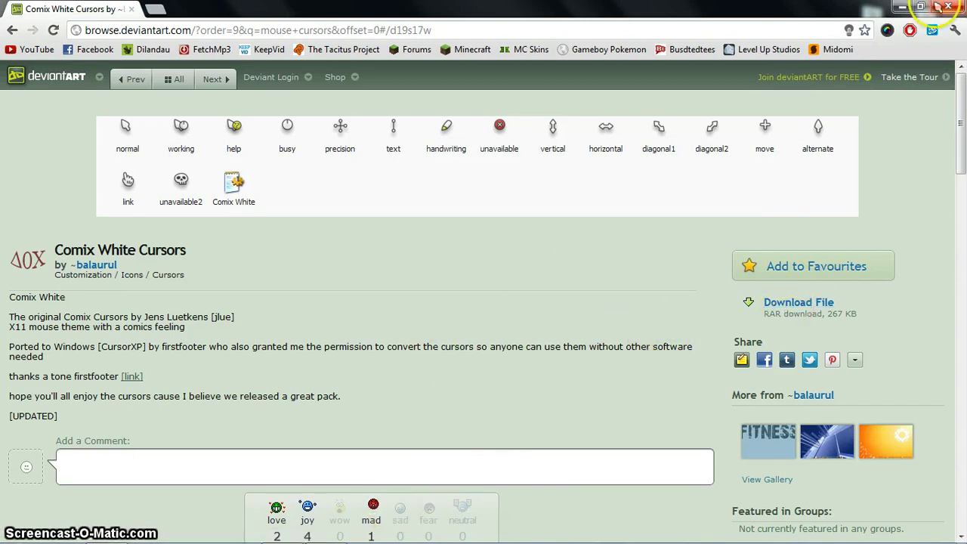
click(900, 8)
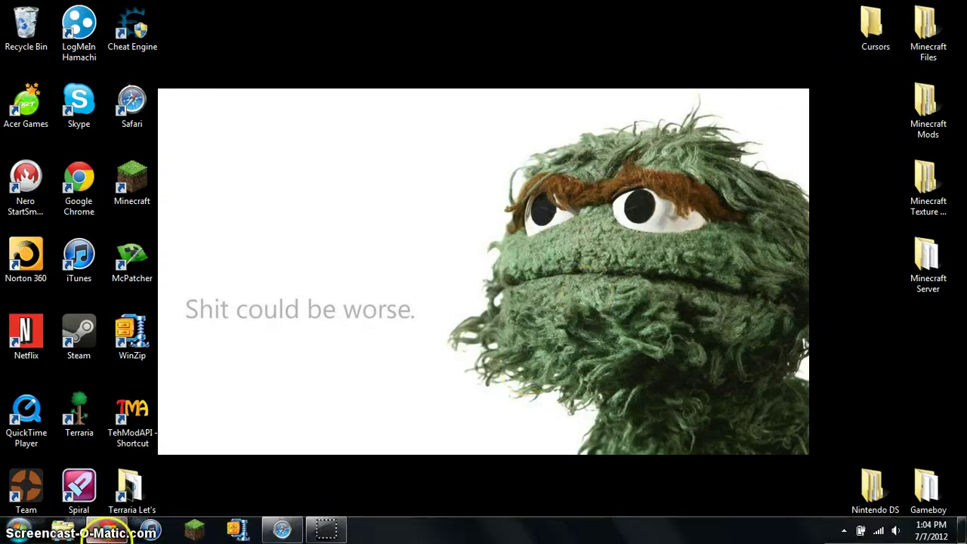
Restore the Comix White Cursors page and keep using the WinZip evaluation version
click(113, 531)
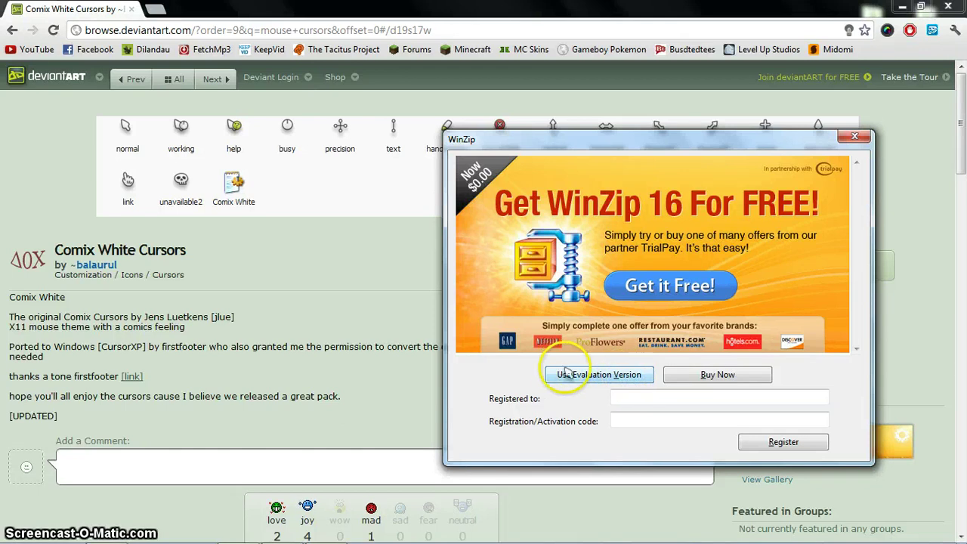
click(593, 376)
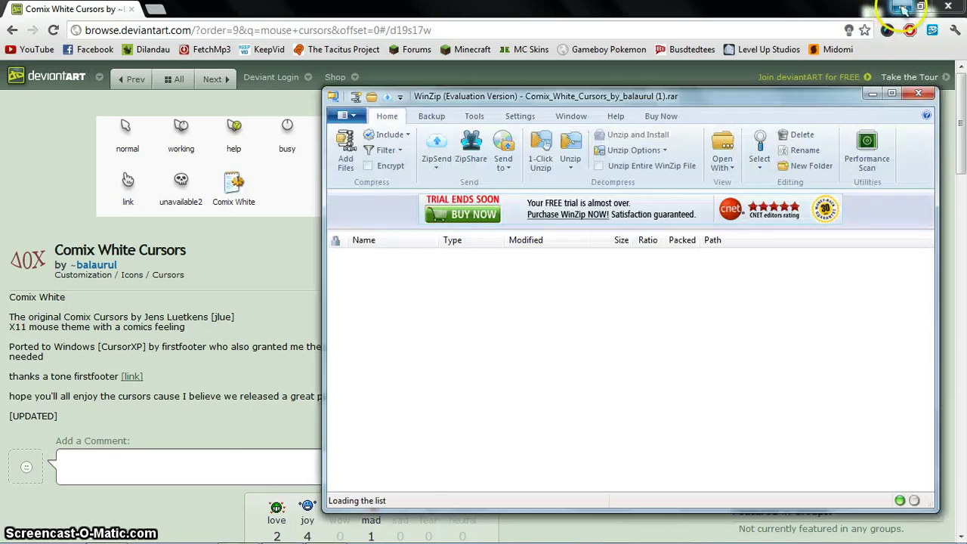
Minimize the browser and reposition the WinZip archive window lower on the desktop
click(899, 7)
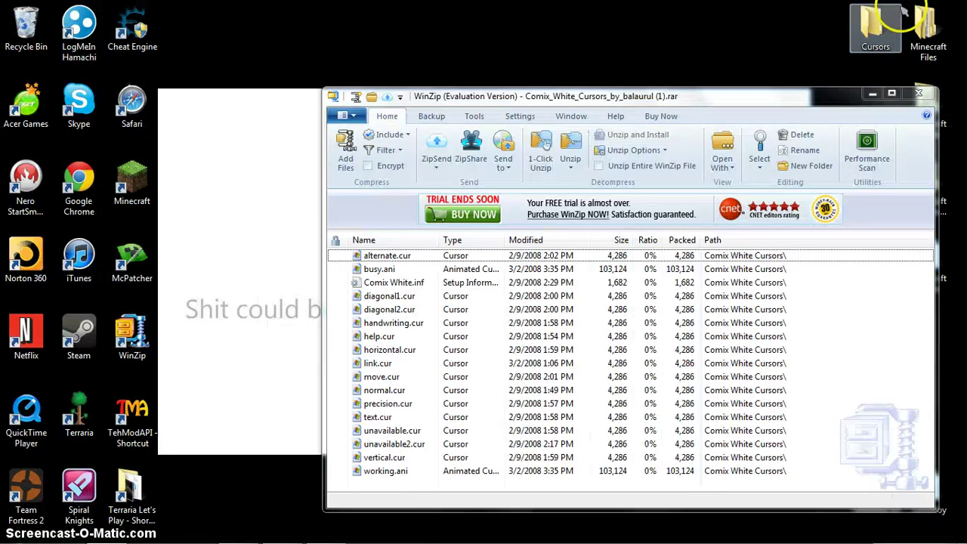
drag(765, 100, 648, 48)
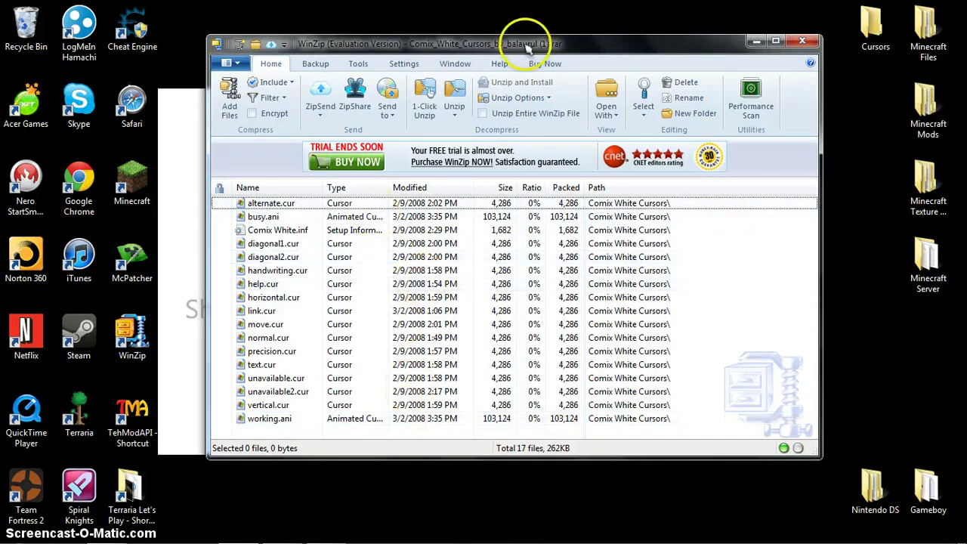
drag(523, 36, 539, 121)
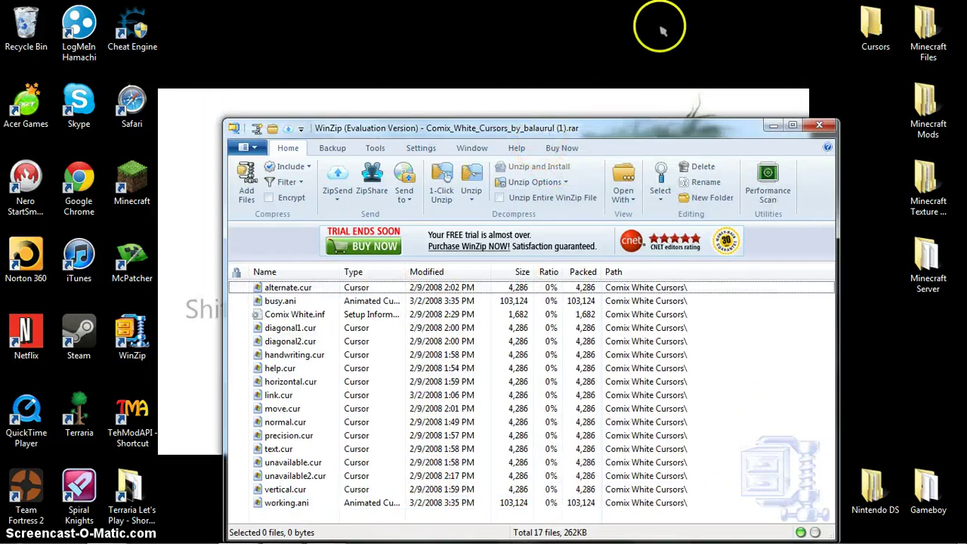
Create a new desktop folder and start naming it Comix Cursors
right_click(581, 33)
mouse_move(661, 168)
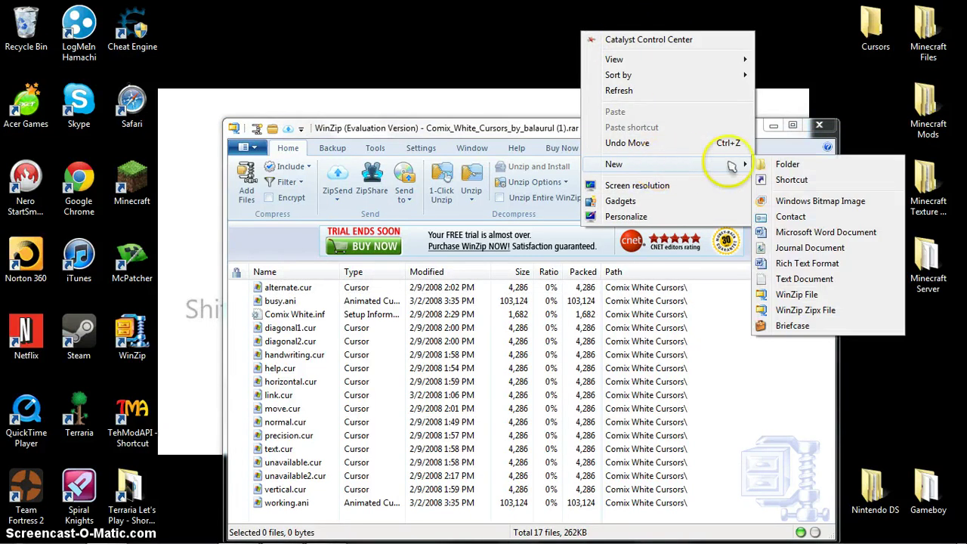
click(755, 164)
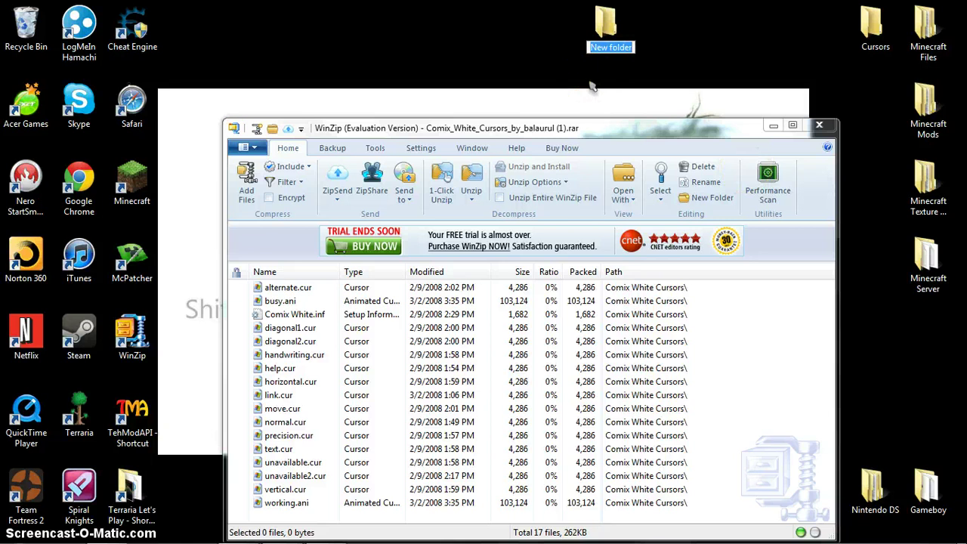
key(Caps_Lock)
text(C)
key(Caps_Lock)
text(omix)
key(Caps_Lock)
text(C)
key(Caps_Lock)
Finish naming Comix Cursors, extract all 17 archive files into it, and minimize WinZip
text(ursors)
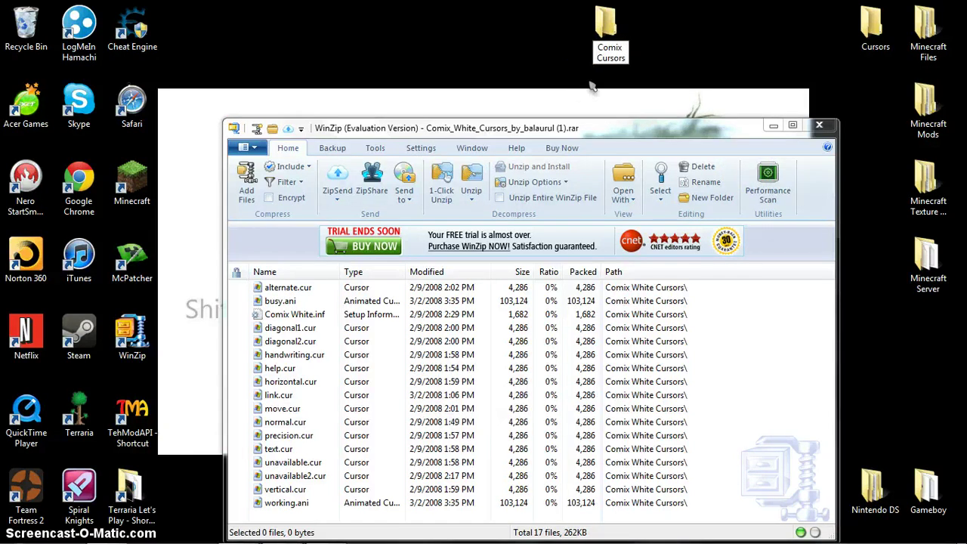
click(612, 30)
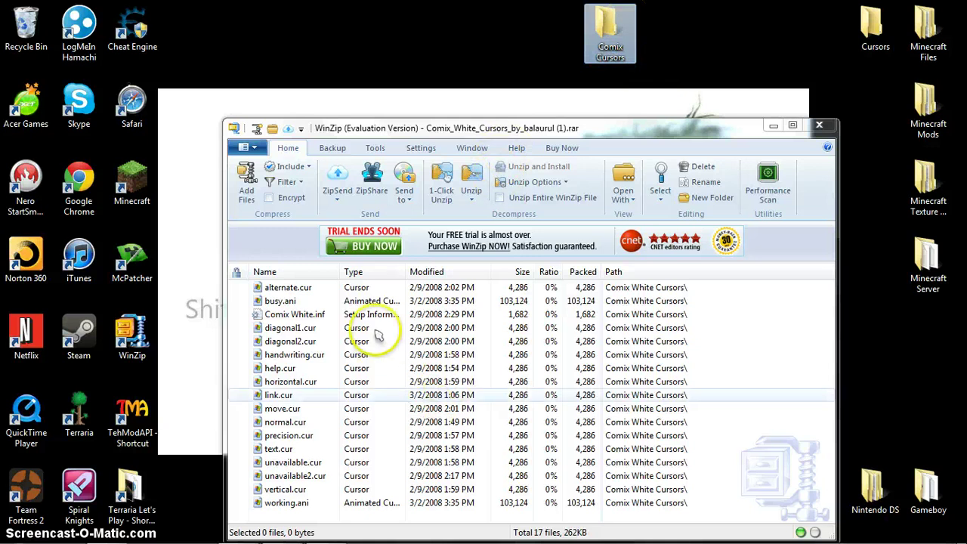
click(330, 315)
right_click(329, 317)
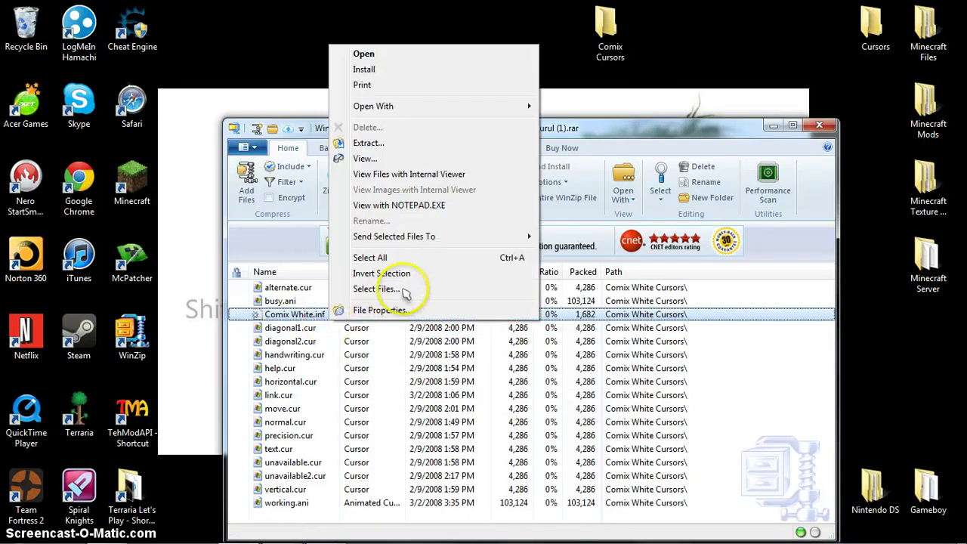
click(396, 261)
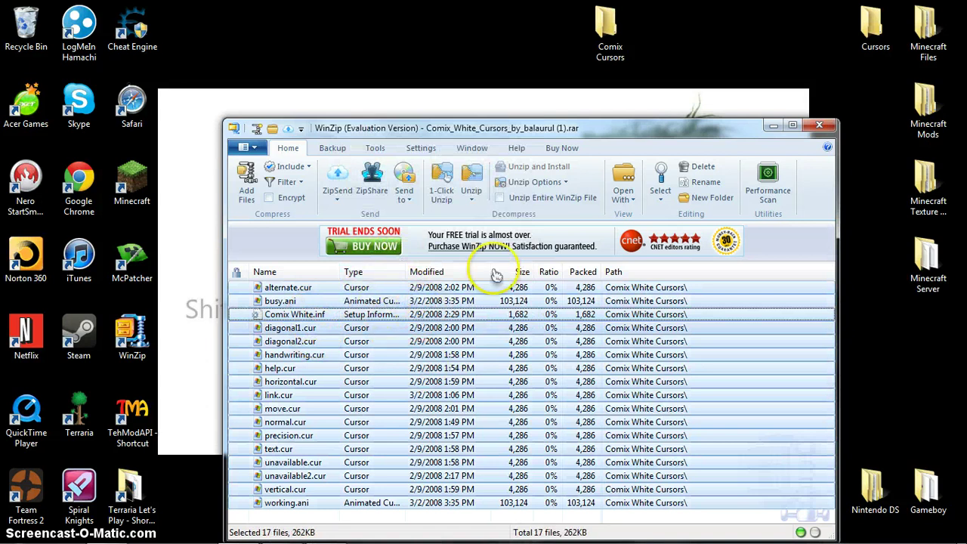
drag(315, 387, 612, 34)
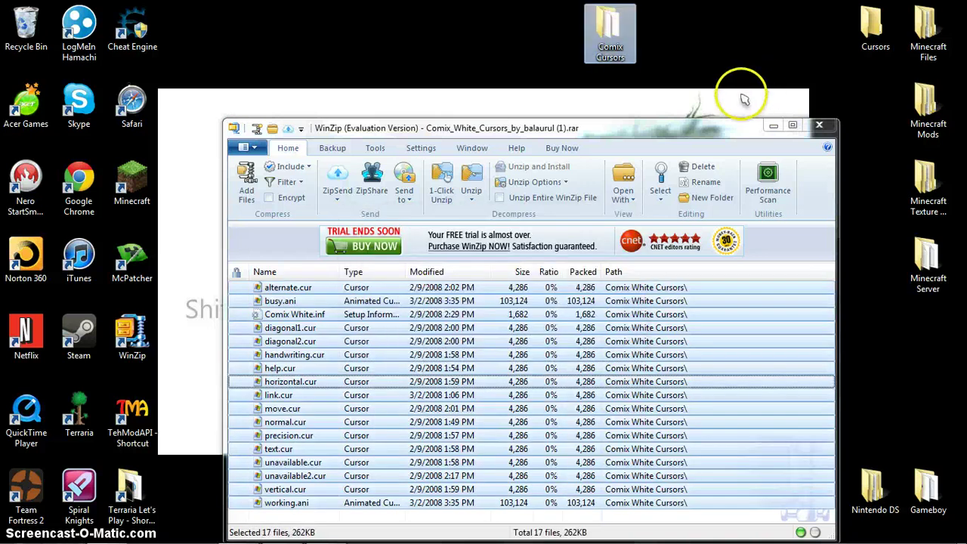
click(772, 125)
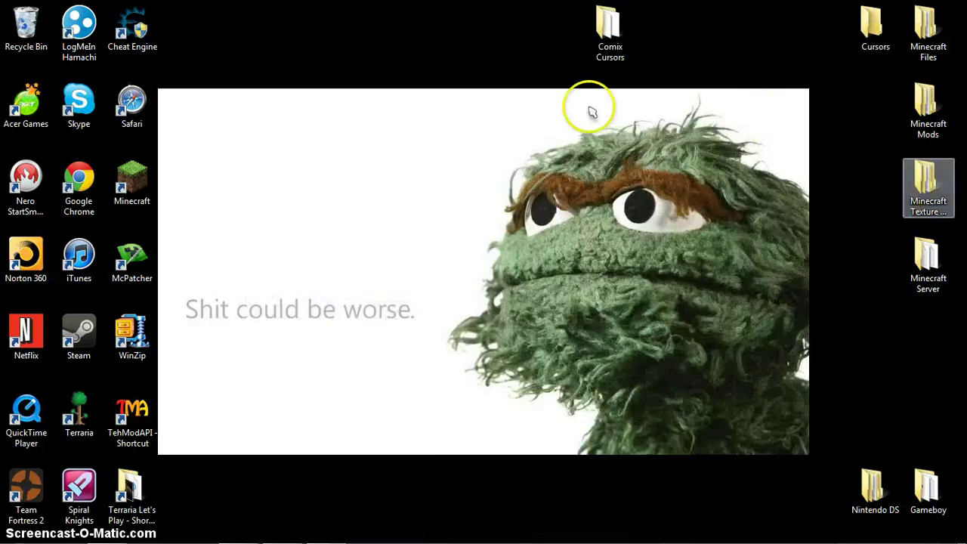
Open the desktop Cursors folder to confirm it holds Comix Cursors, then close it
click(870, 22)
double_click(891, 25)
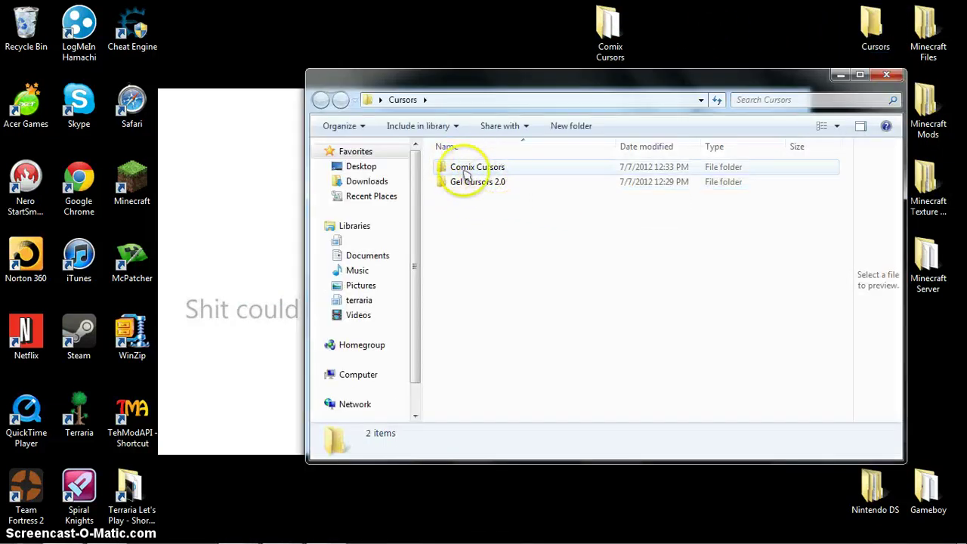
click(886, 74)
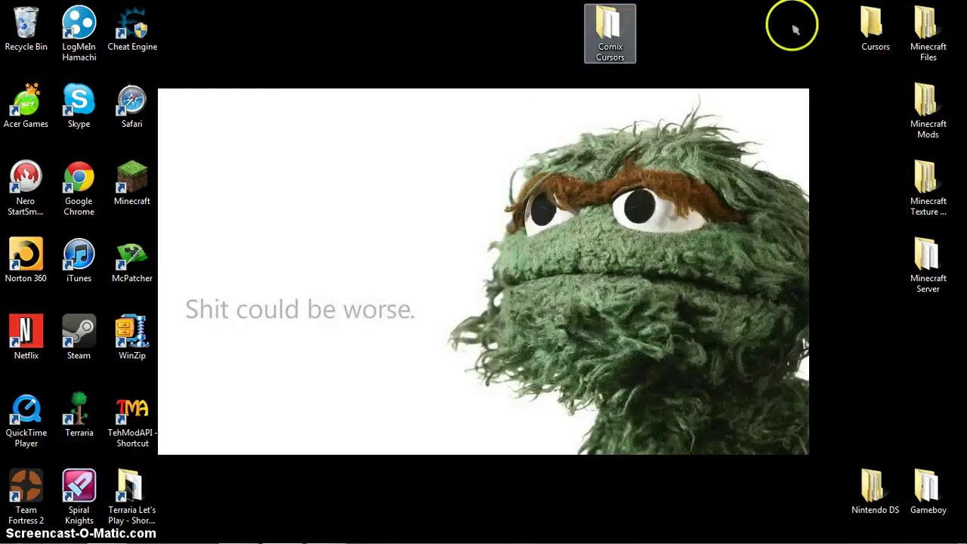
Delete the duplicate desktop Comix Cursors folder to the Recycle Bin
right_click(601, 26)
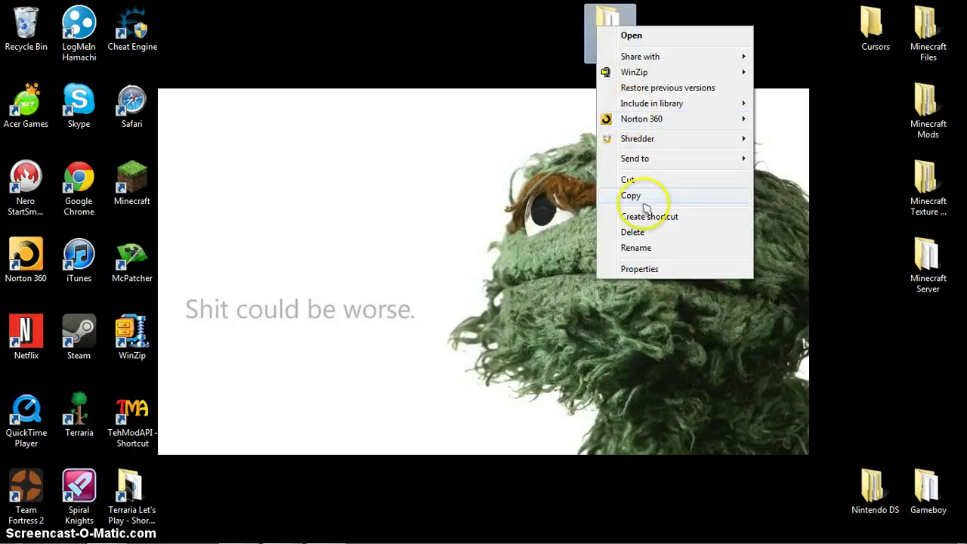
click(648, 234)
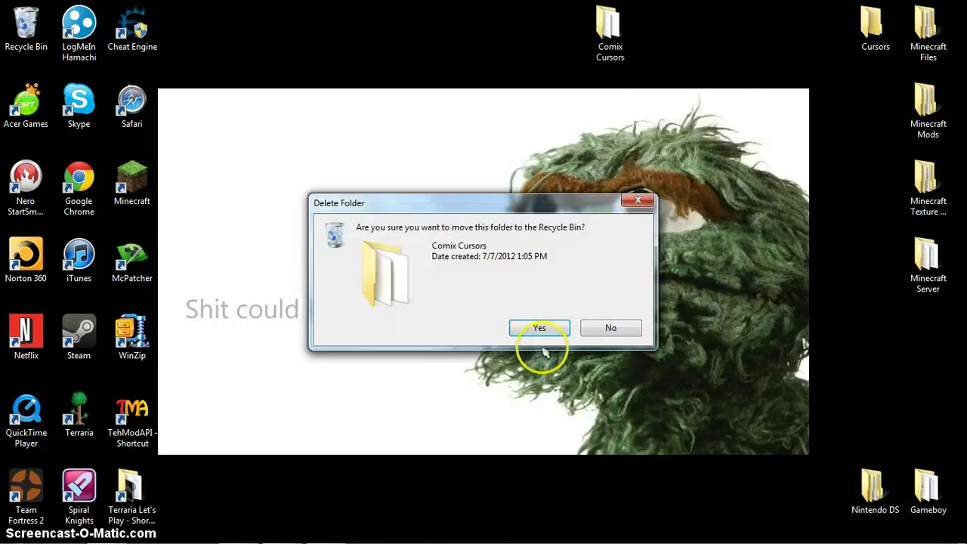
click(537, 326)
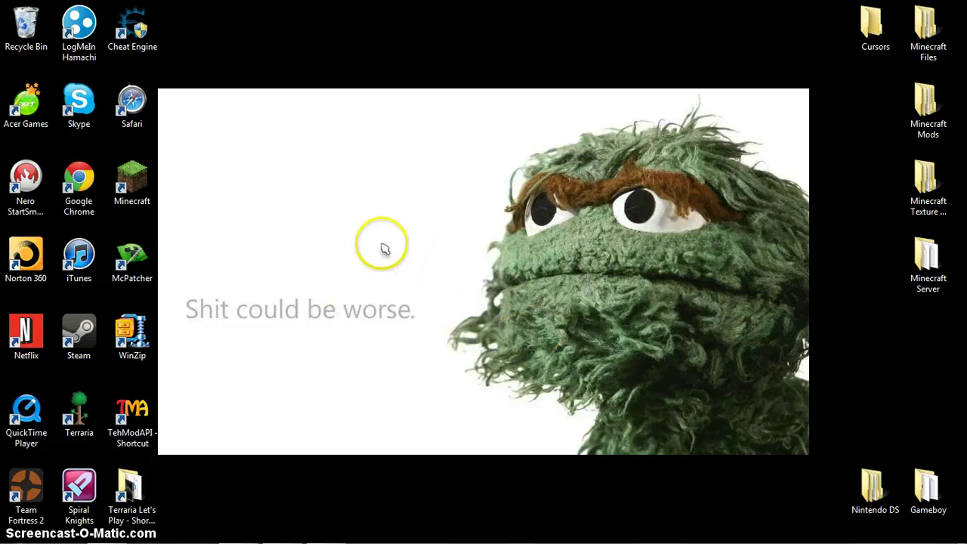
Open Personalization and Change mouse pointers, acknowledging the missing normal.cur error
right_click(397, 373)
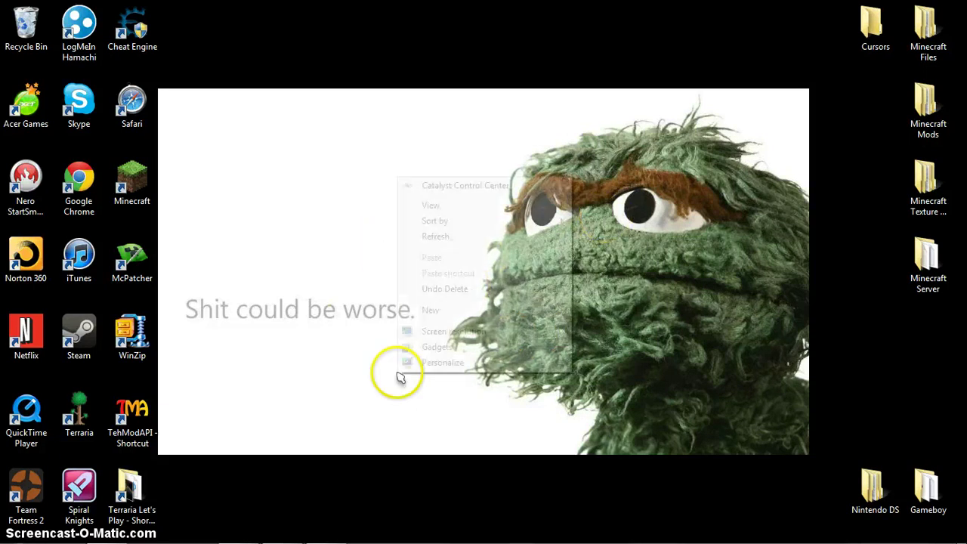
click(445, 364)
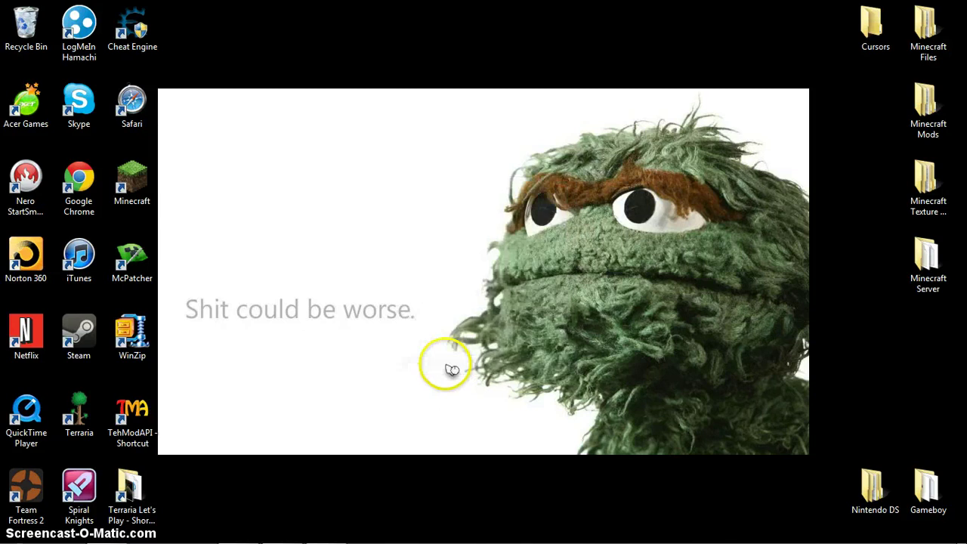
click(573, 312)
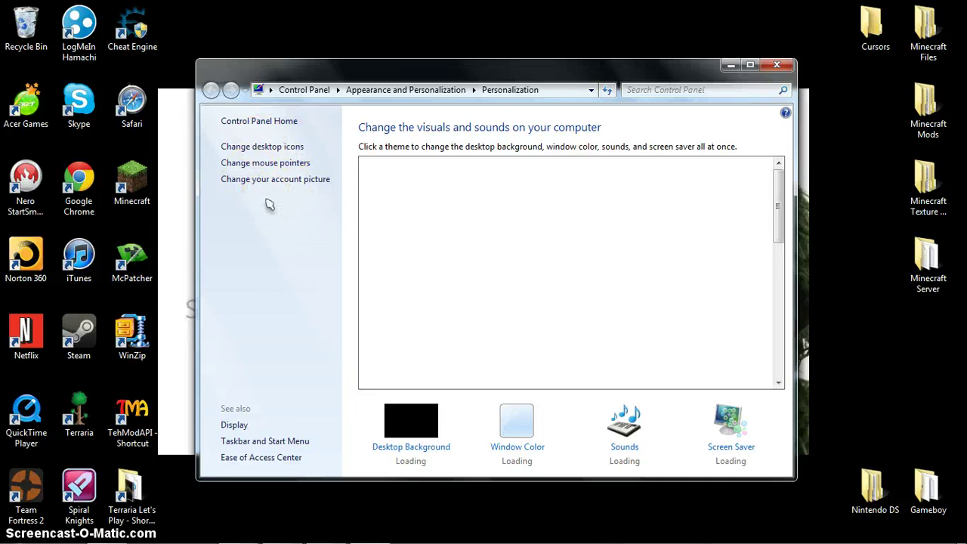
click(240, 168)
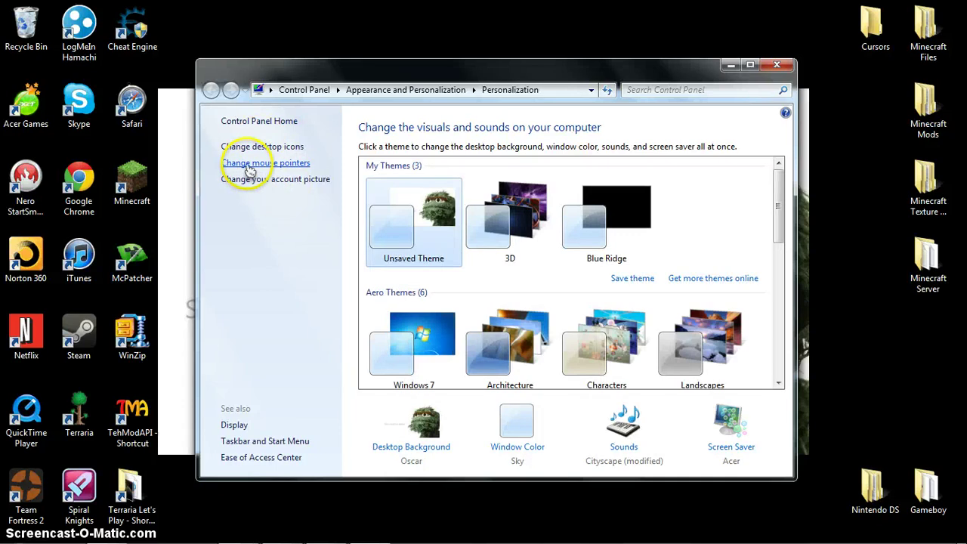
click(240, 237)
click(440, 308)
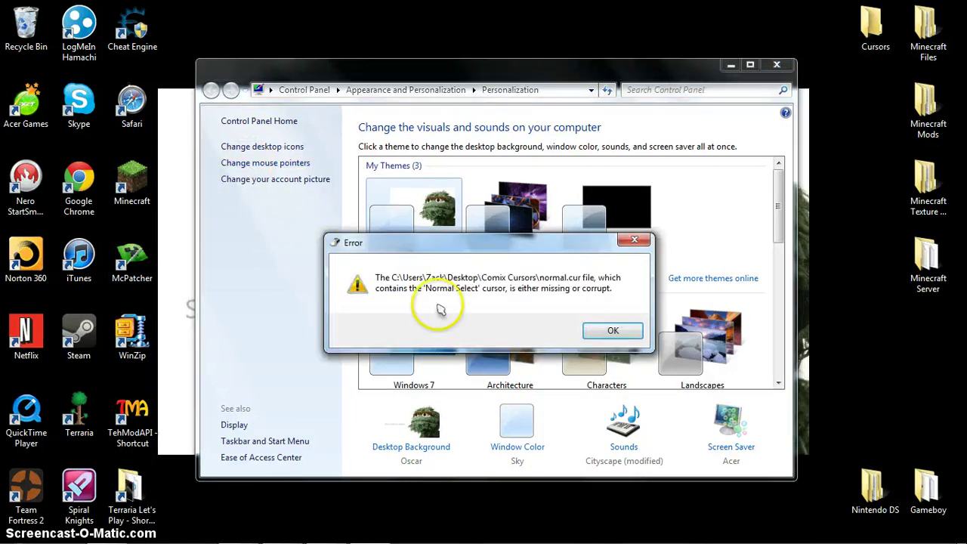
Dismiss the missing normal, help, working, horizontal, diagonal, move and alternate cursor errors; close Personalization
click(602, 336)
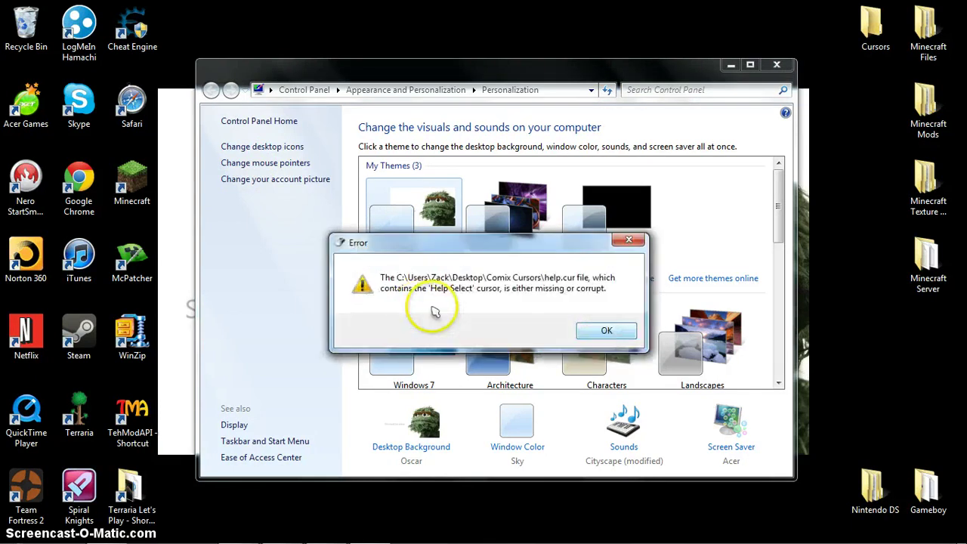
click(599, 333)
click(597, 335)
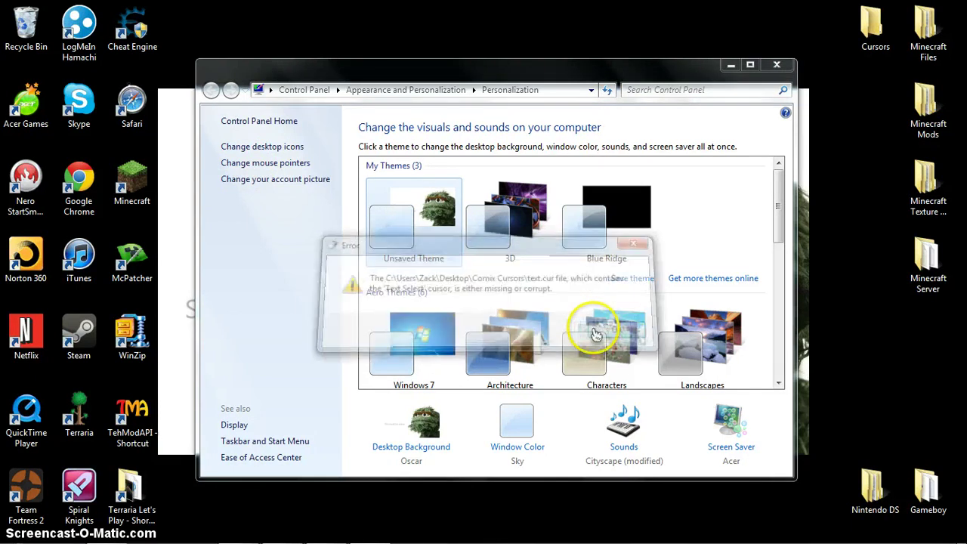
click(639, 240)
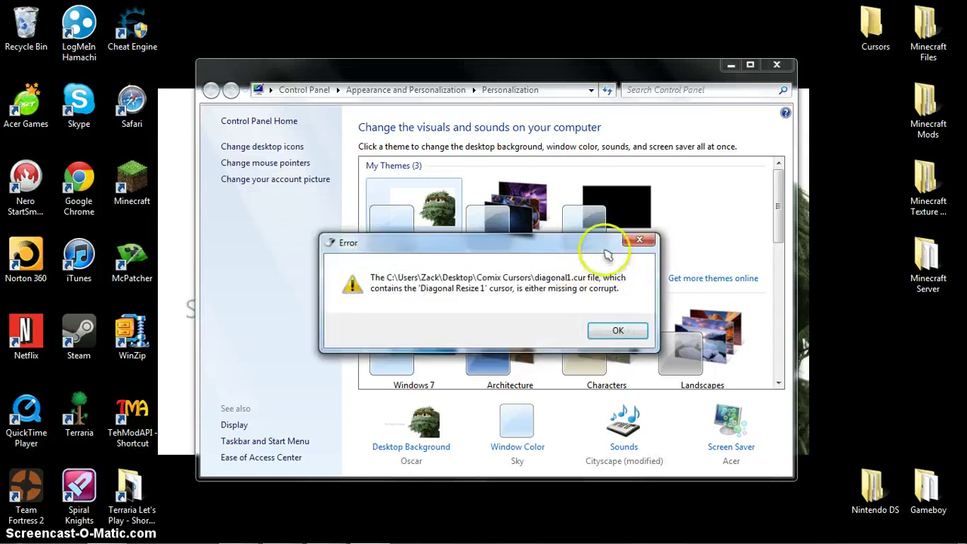
click(639, 240)
click(777, 65)
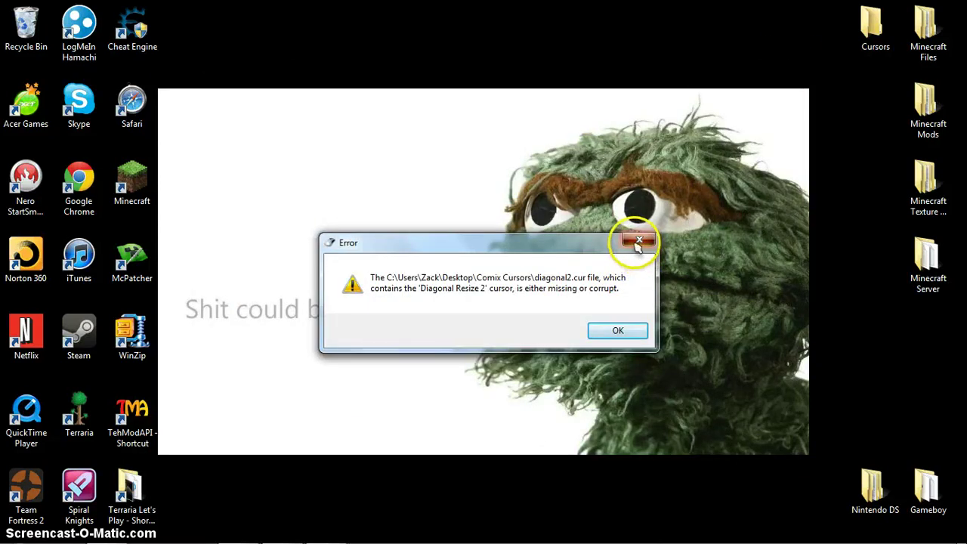
click(639, 240)
click(615, 330)
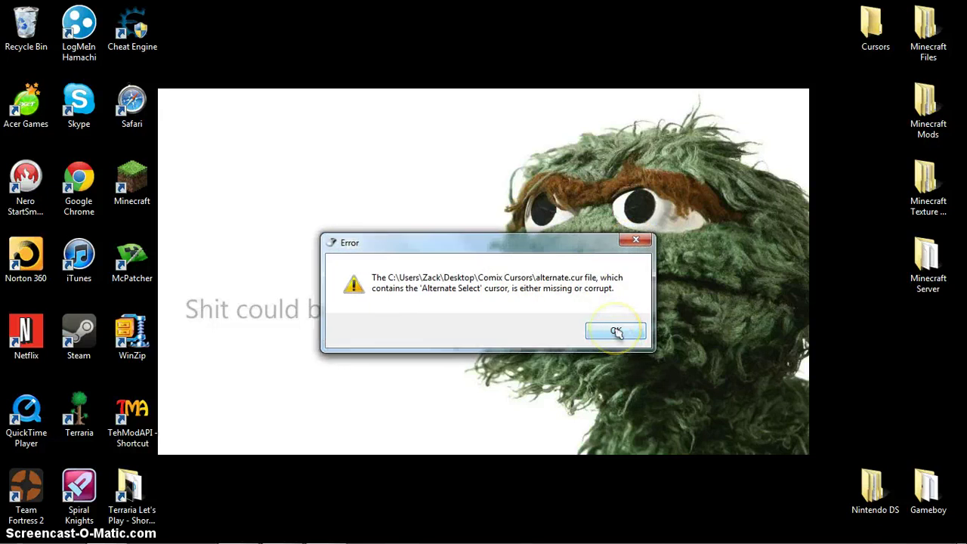
click(616, 331)
Dismiss the link.cur error, center Mouse Properties, and set the pointer scheme to (None)
click(617, 329)
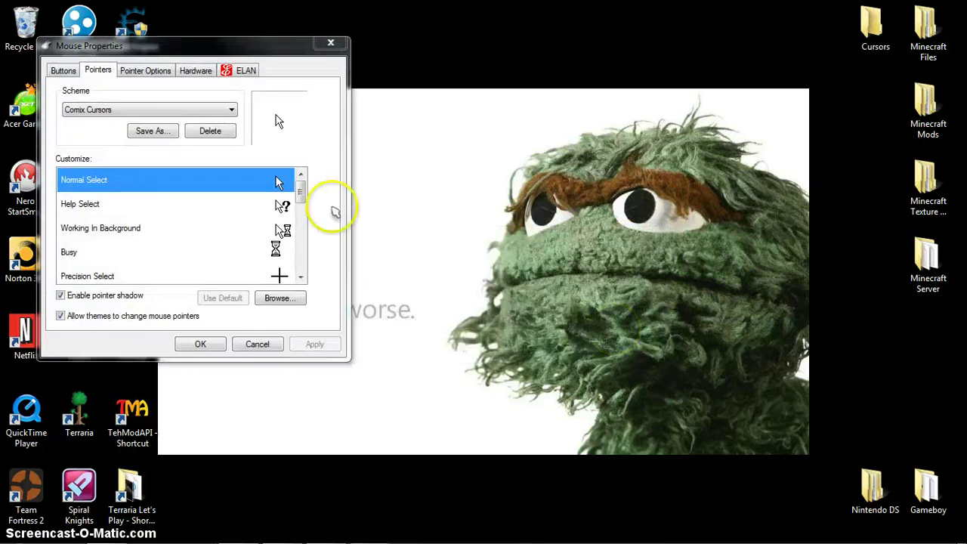
drag(241, 45, 503, 48)
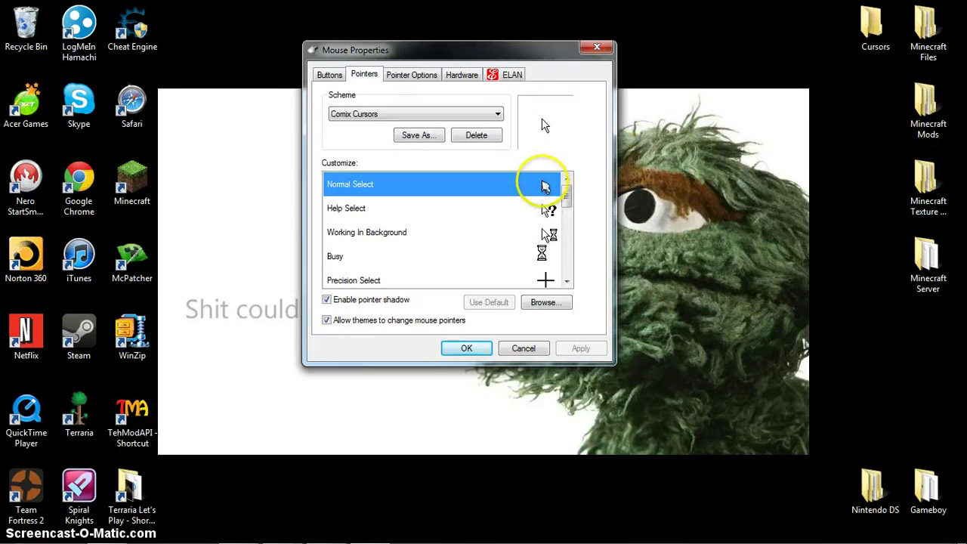
click(408, 116)
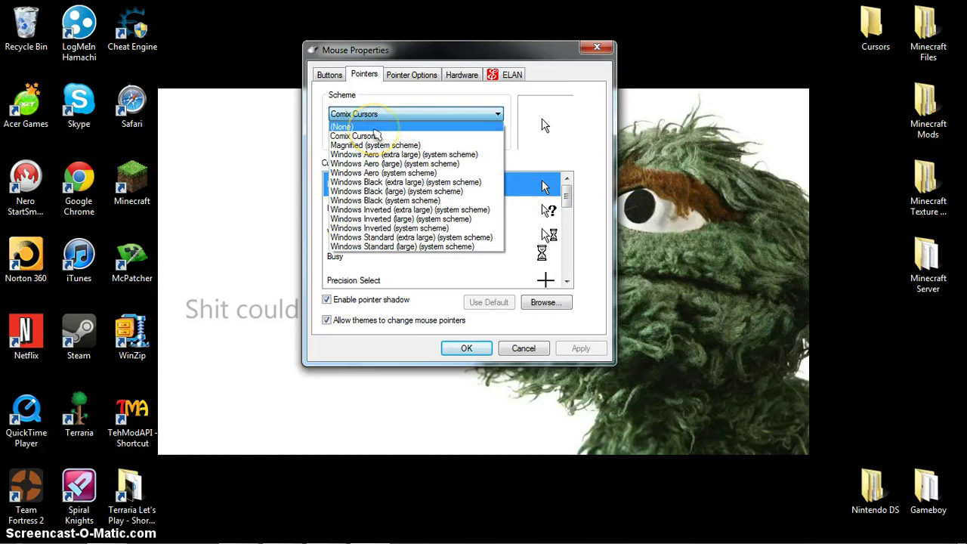
click(374, 129)
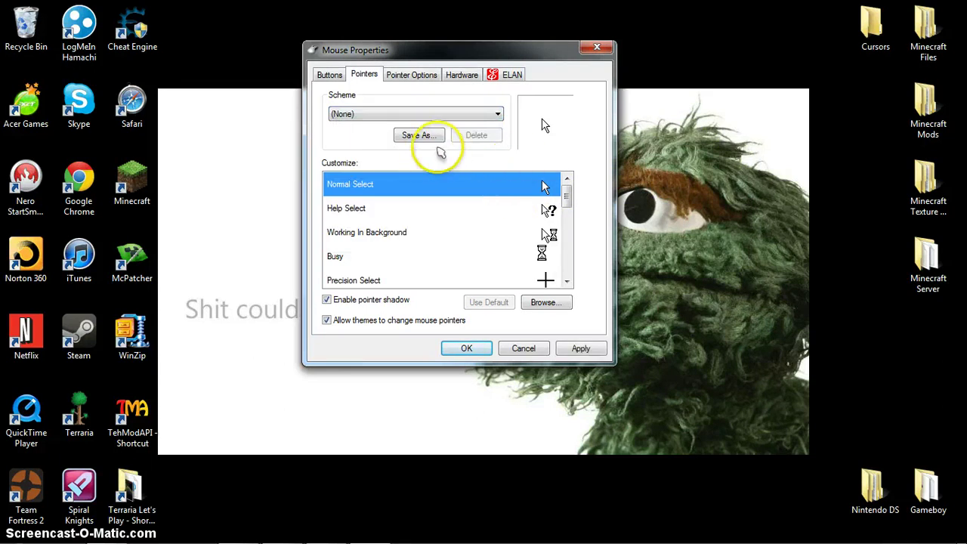
For Normal Select, browse to the Comix Cursors folder inside the Desktop's Cursors folder
click(546, 305)
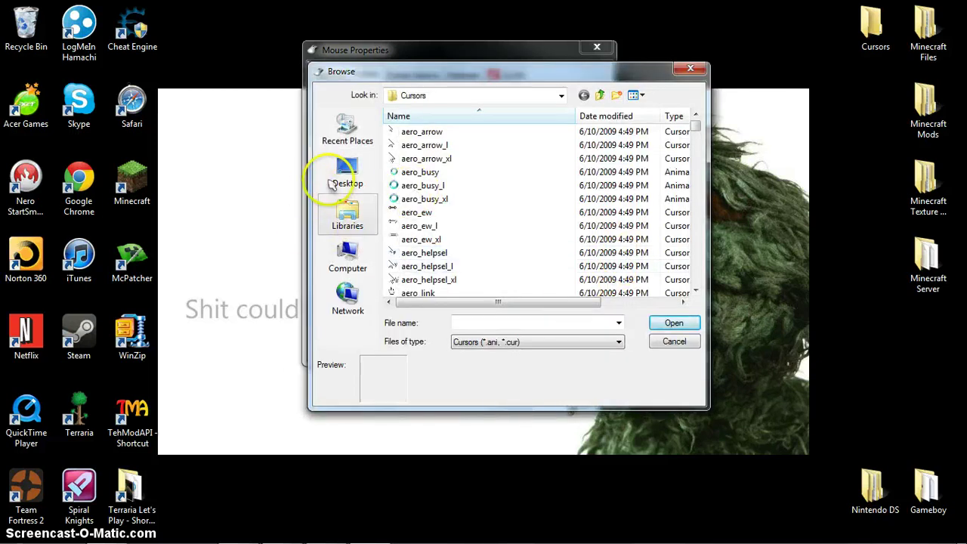
click(347, 178)
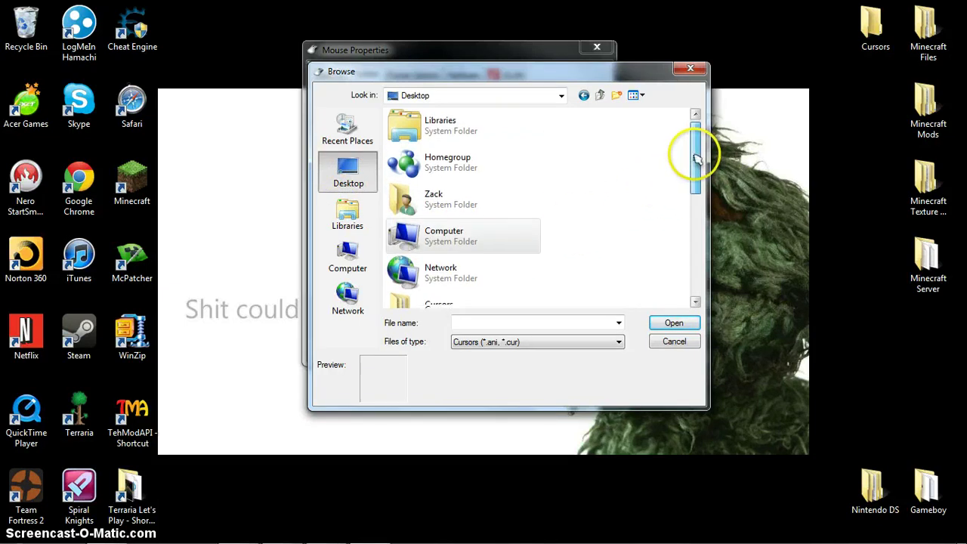
drag(695, 156, 700, 212)
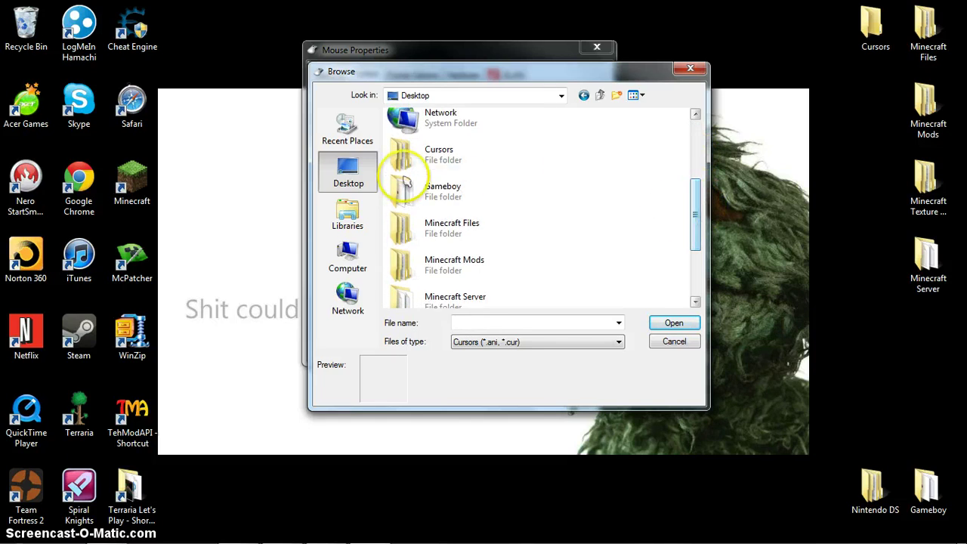
click(428, 160)
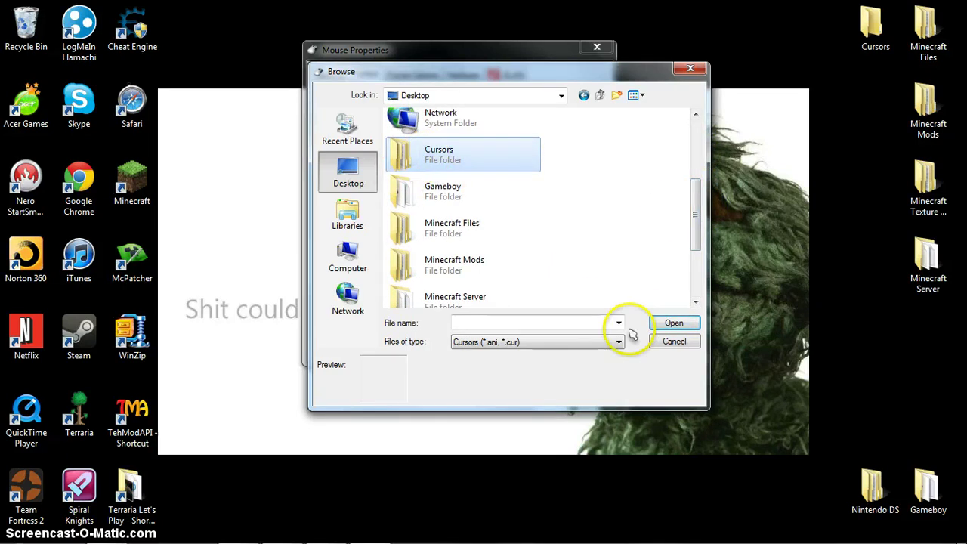
click(667, 323)
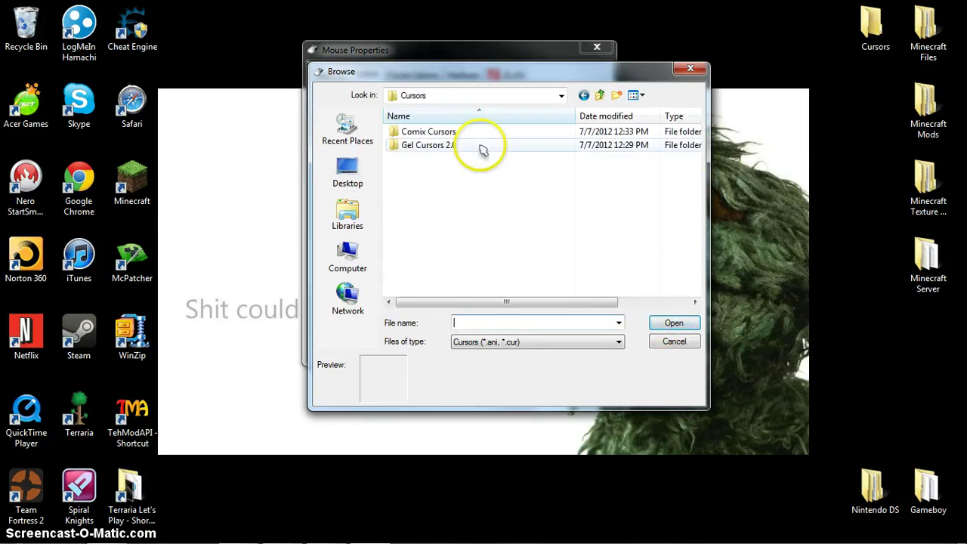
click(441, 134)
double_click(441, 135)
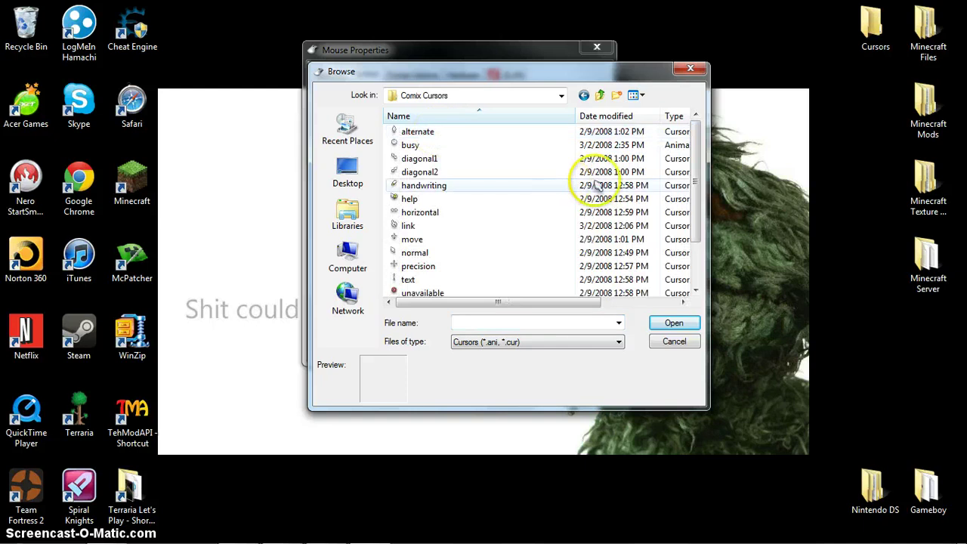
Choose the 'normal' cursor file and assign it to Normal Select
drag(590, 71, 837, 92)
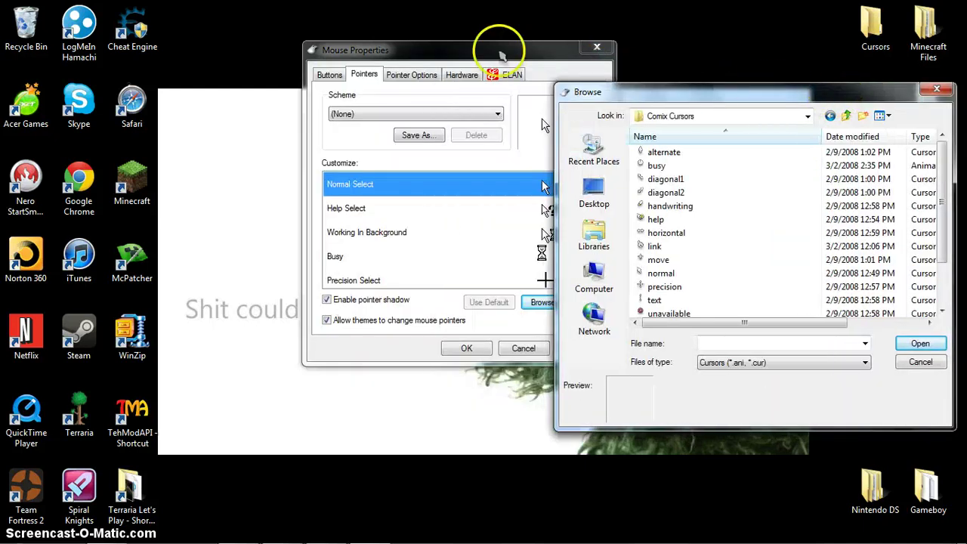
click(469, 53)
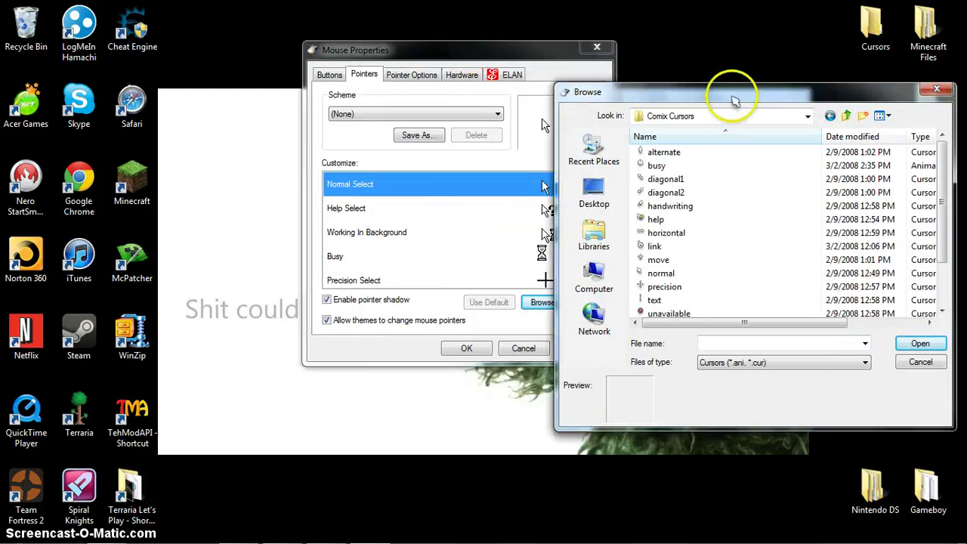
drag(695, 91, 762, 88)
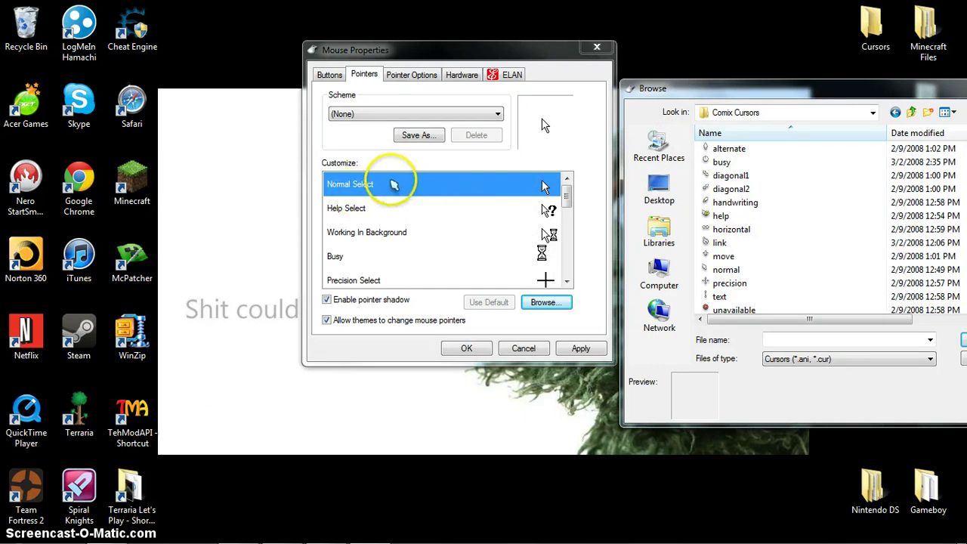
drag(730, 92, 566, 61)
drag(847, 151, 850, 158)
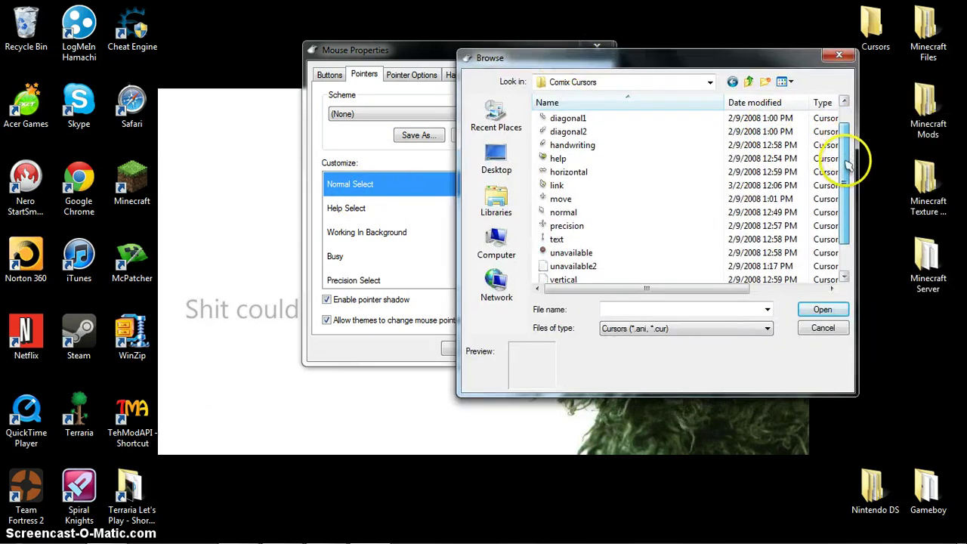
click(561, 213)
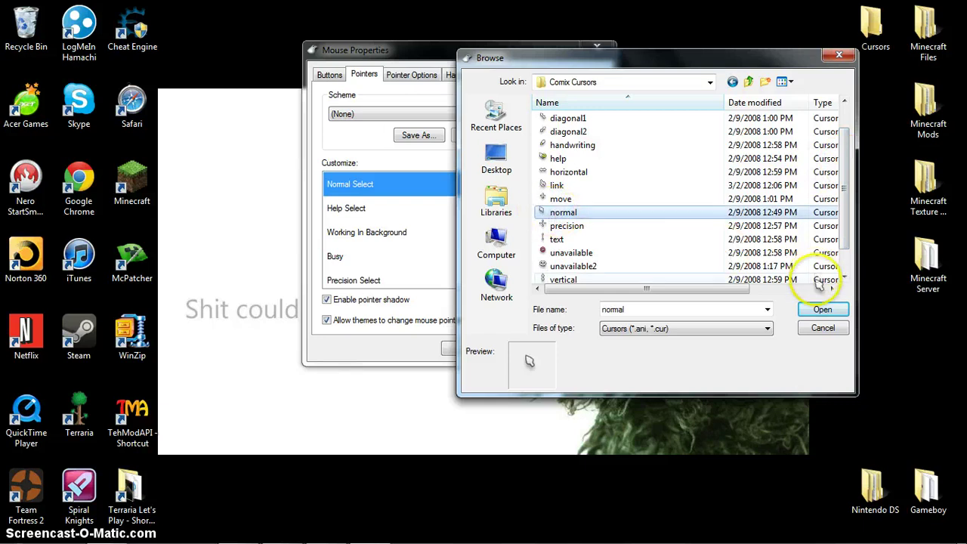
click(822, 309)
Set Help Select to the 'help' cursor file from Comix Cursors
click(389, 214)
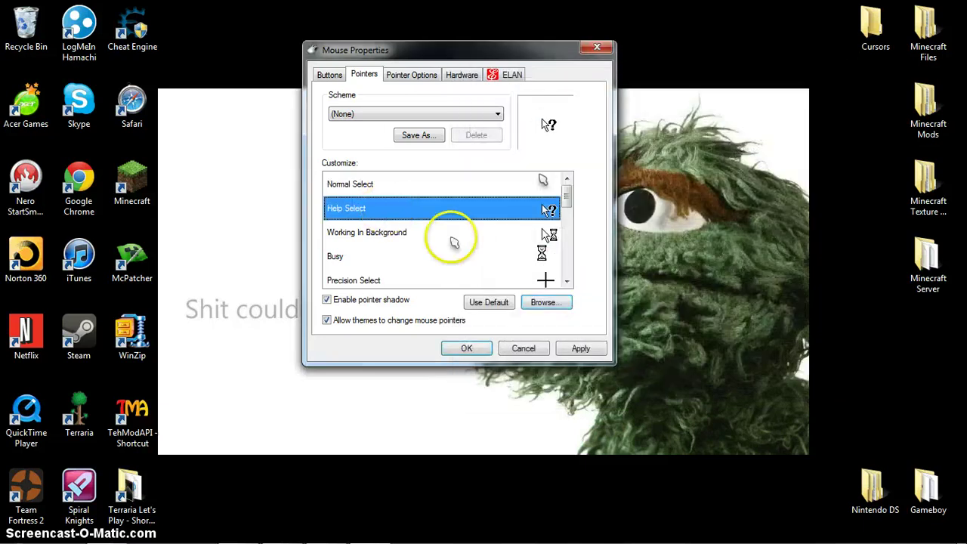
click(540, 306)
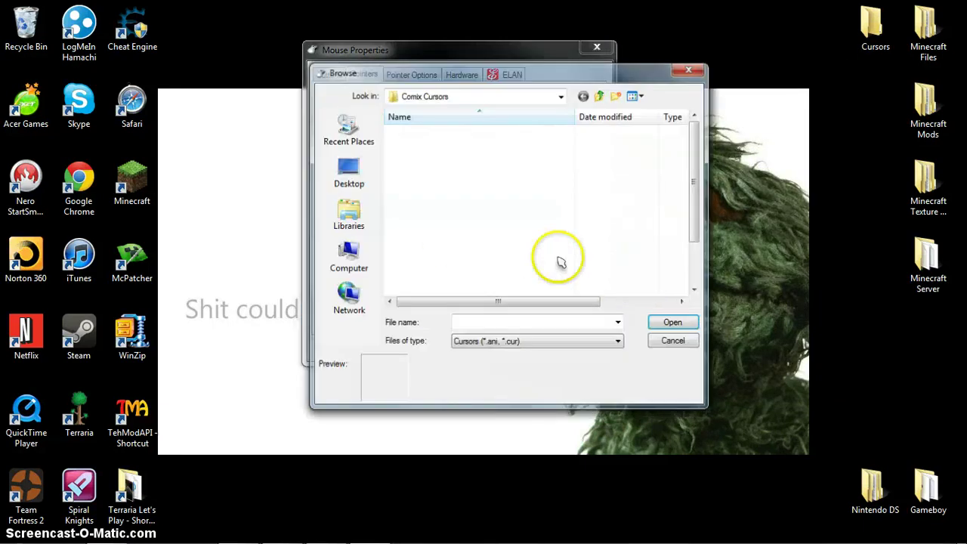
drag(527, 71, 803, 99)
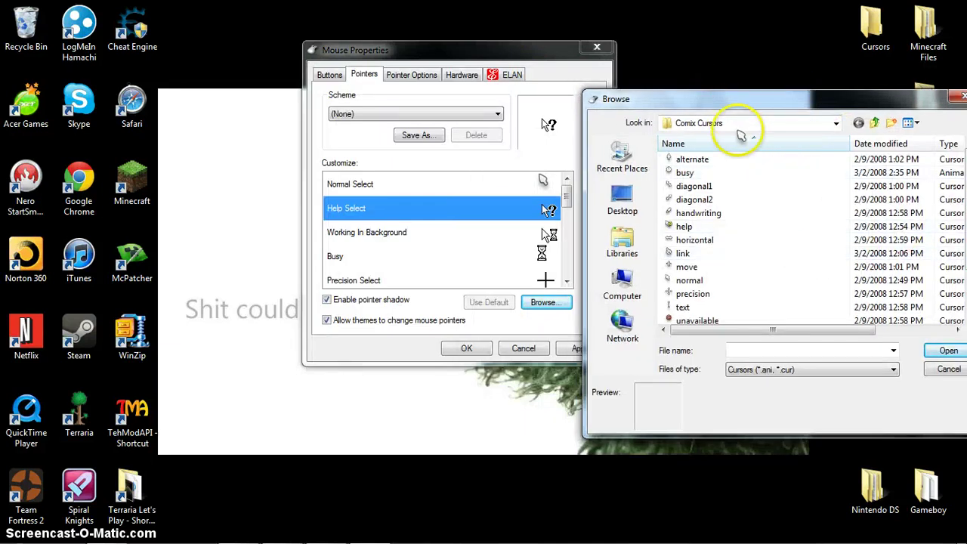
click(679, 227)
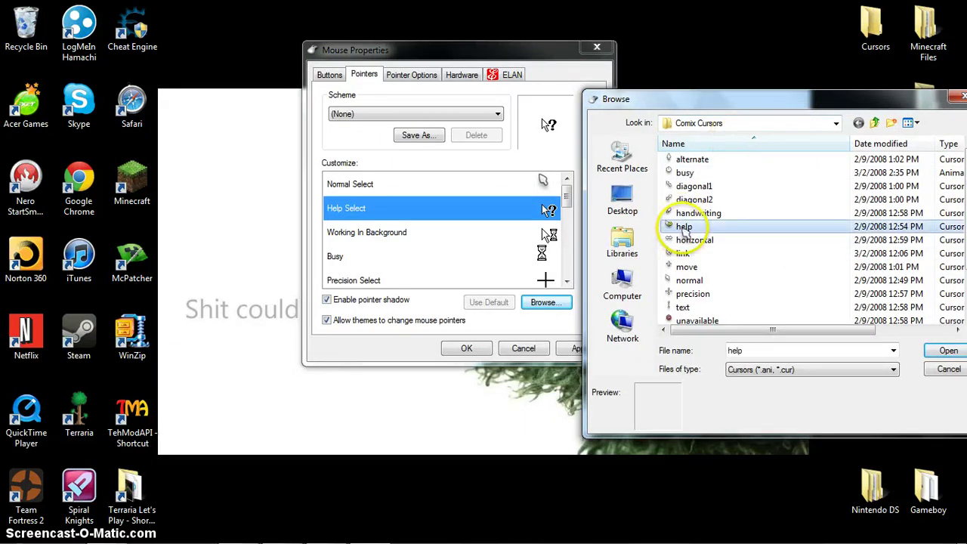
click(947, 351)
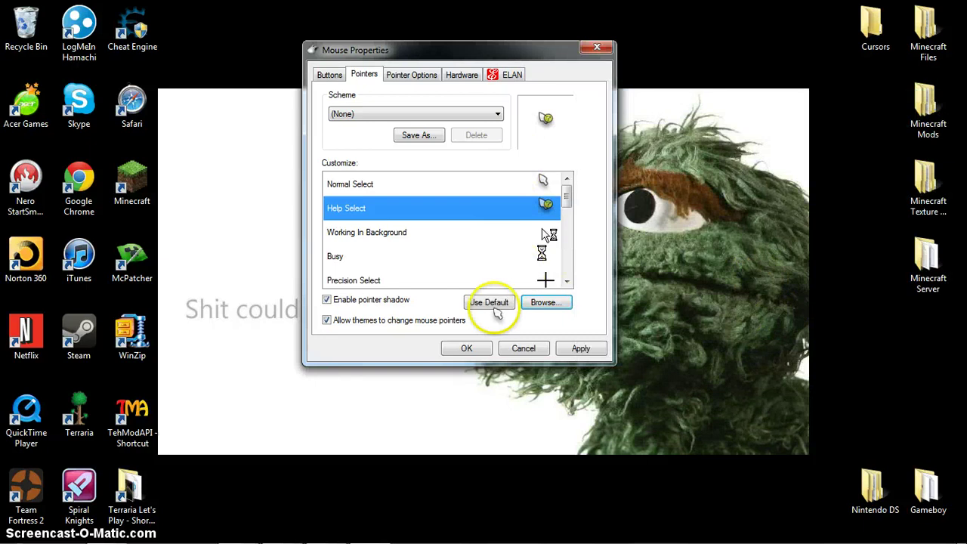
mouse_move(566, 198)
mouse_down()
mouse_move(568, 269)
mouse_move(567, 194)
mouse_move(574, 215)
mouse_up()
click(434, 278)
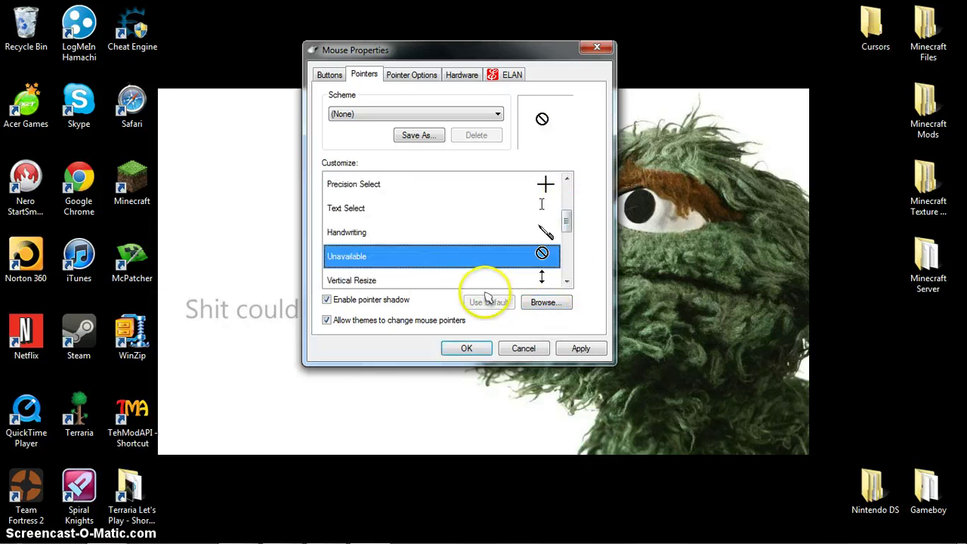
click(545, 302)
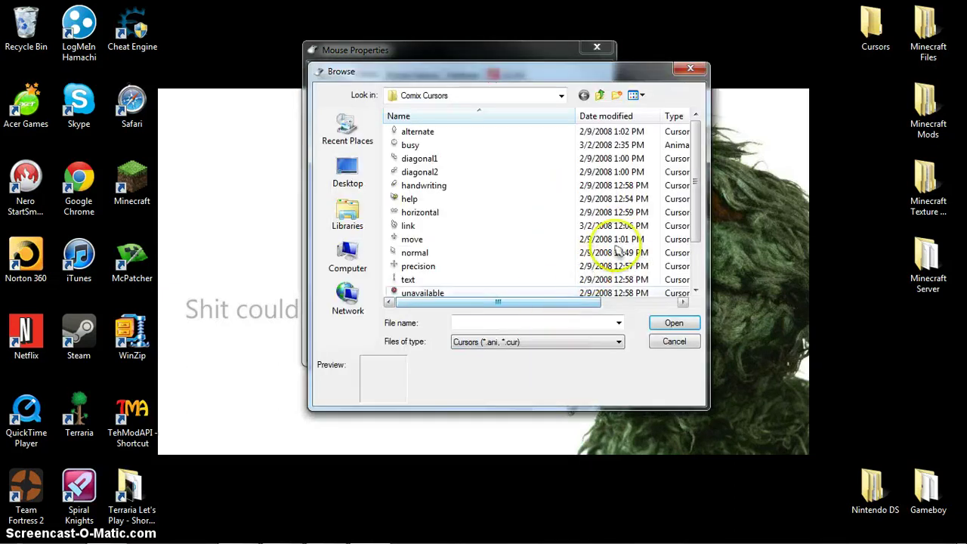
drag(697, 192, 695, 241)
click(415, 254)
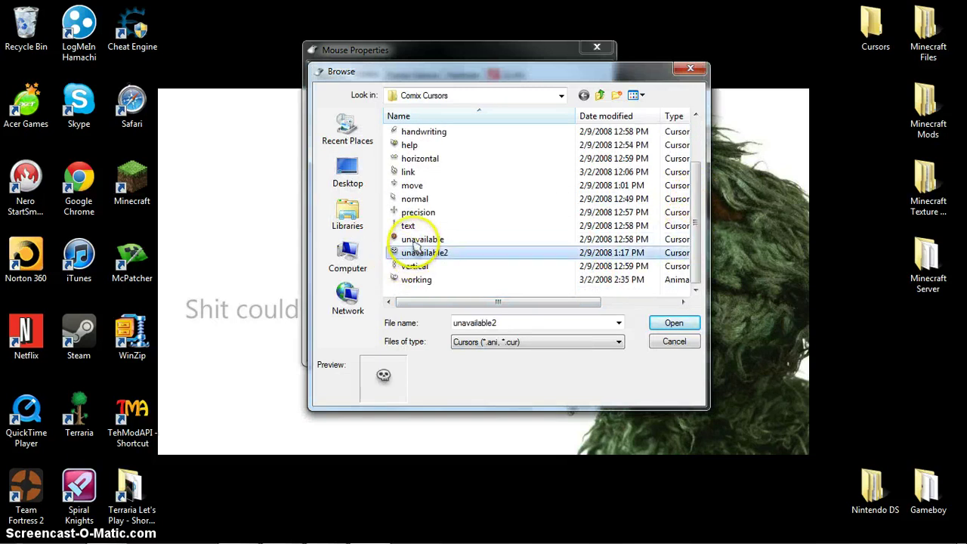
click(414, 241)
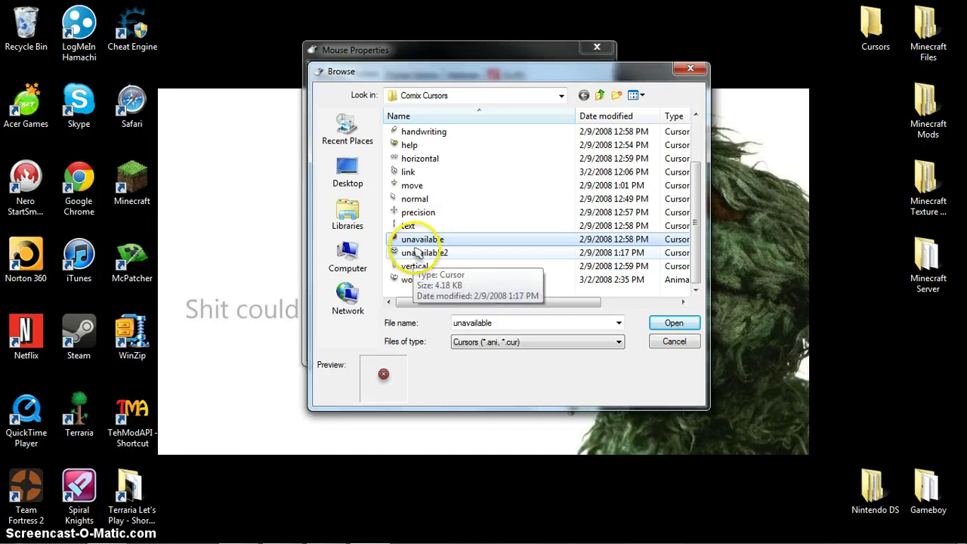
click(416, 254)
click(414, 240)
click(416, 253)
click(415, 239)
click(415, 251)
click(414, 240)
click(415, 253)
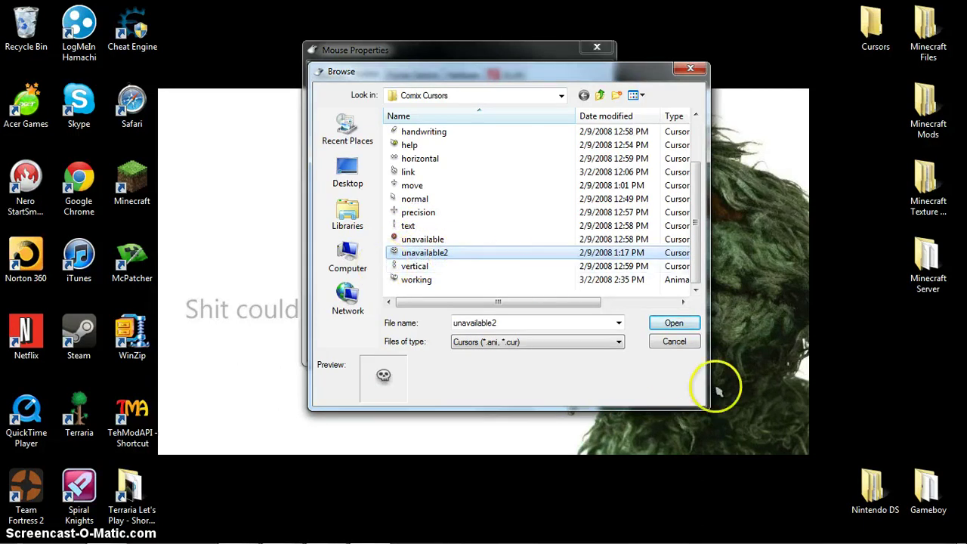
click(657, 341)
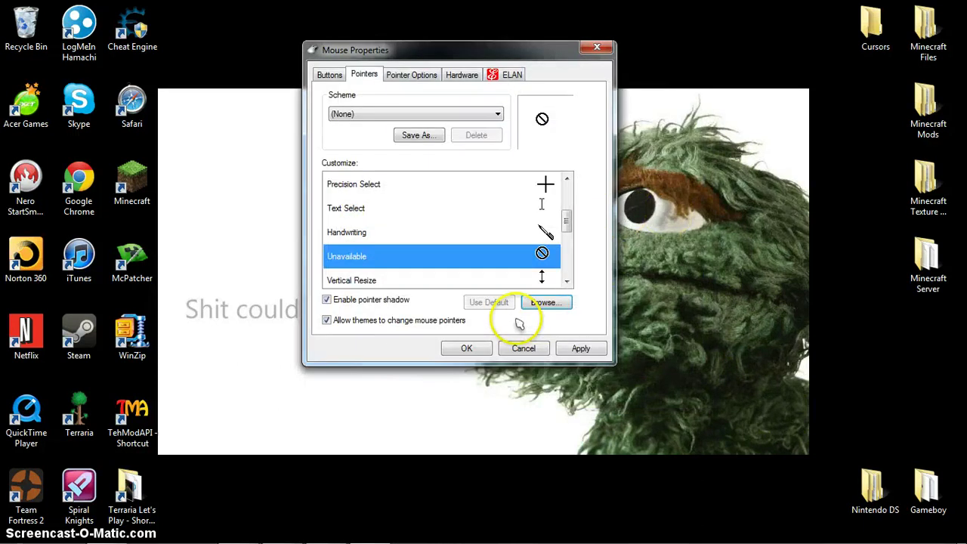
Save the pointers as scheme 'Comix Cursors' and check the Scheme dropdown
click(406, 134)
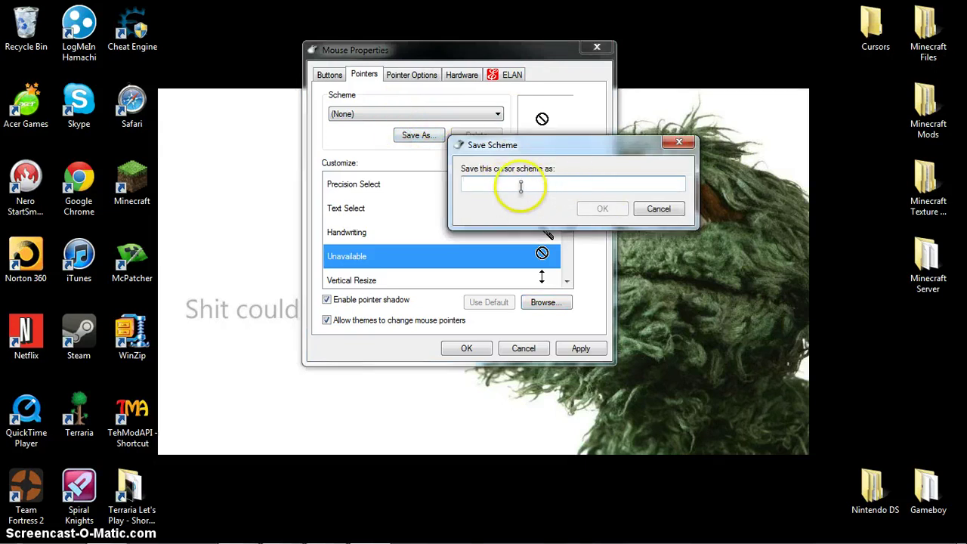
text(Comix Cursors)
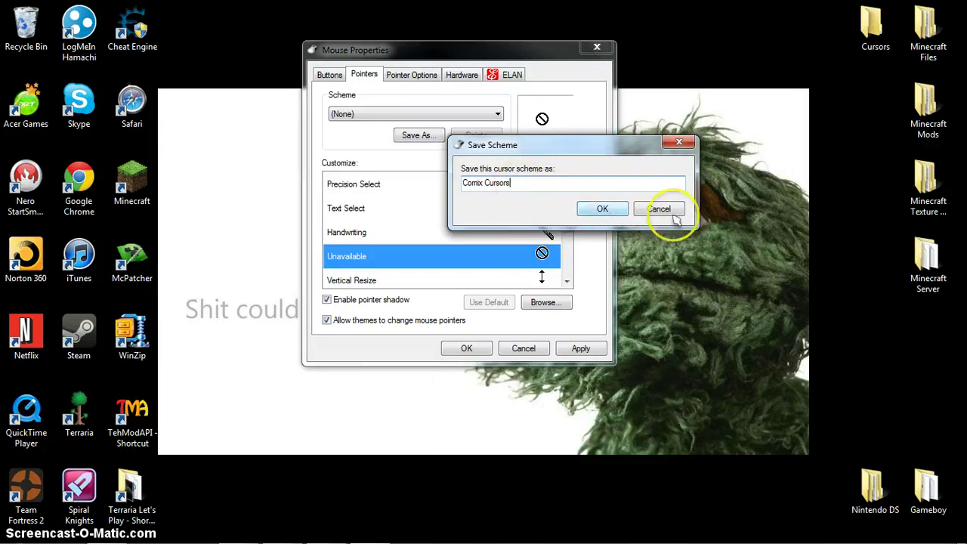
click(645, 211)
click(414, 117)
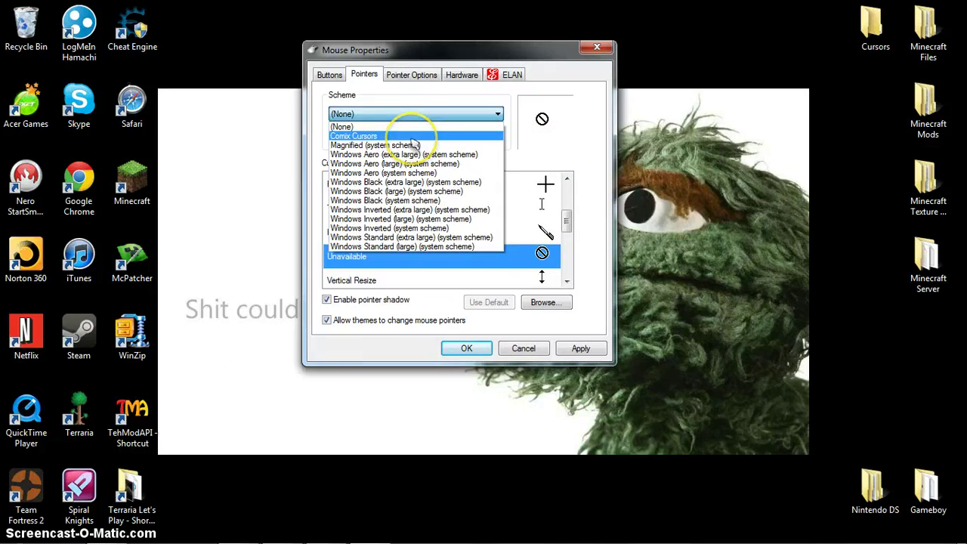
click(416, 113)
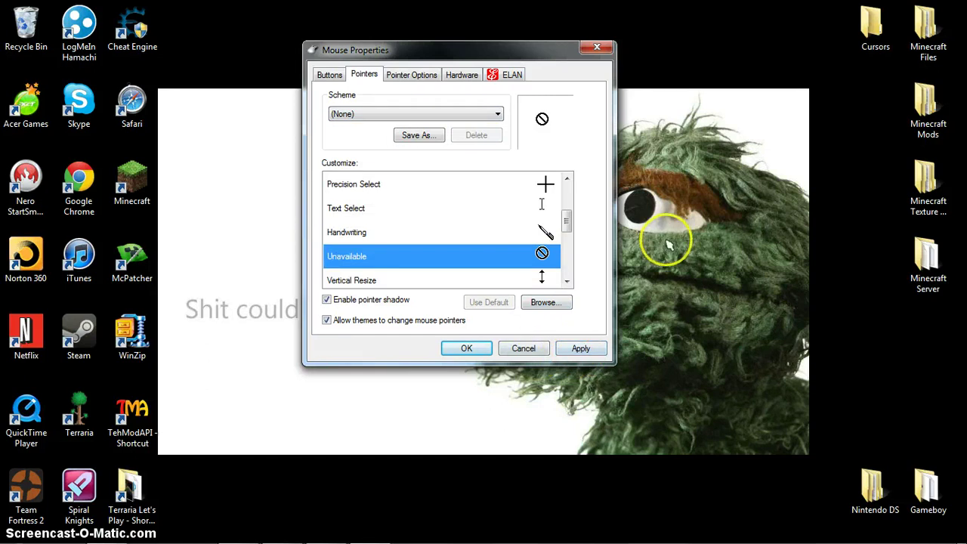
click(676, 176)
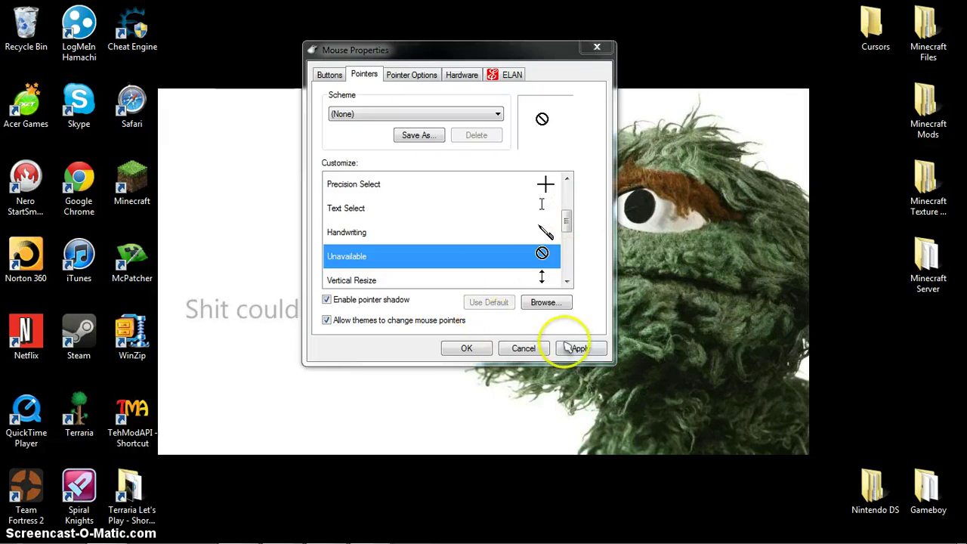
Close Mouse Properties and dismiss the slow-performance notification balloon
click(524, 349)
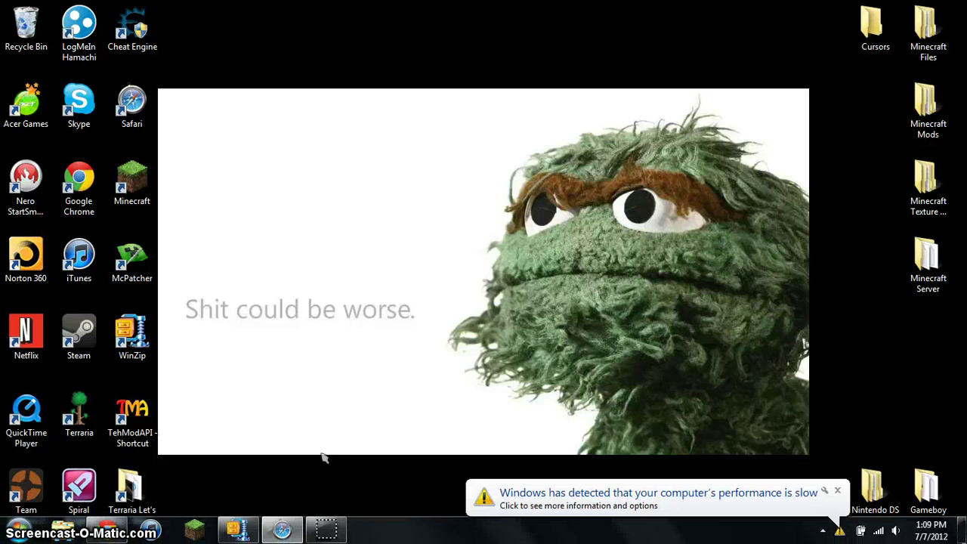
click(838, 491)
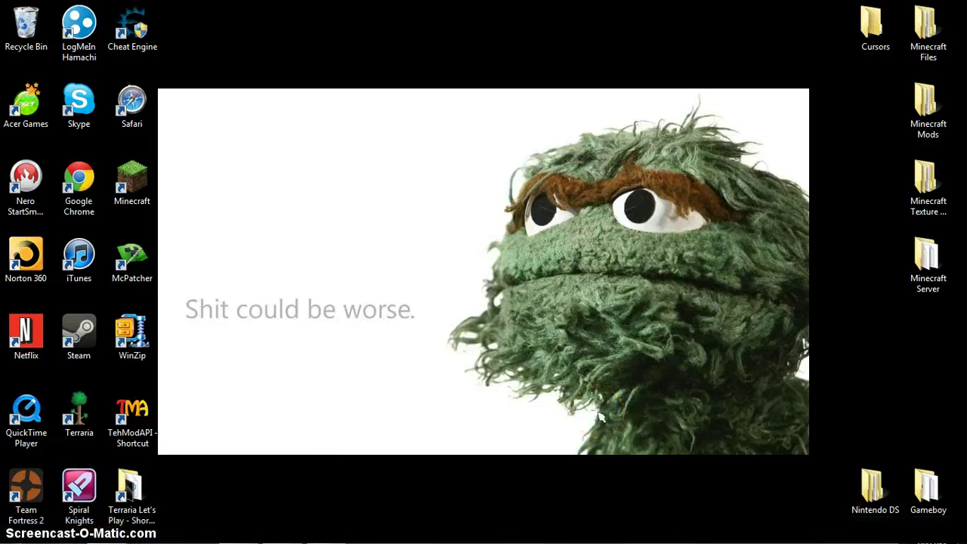